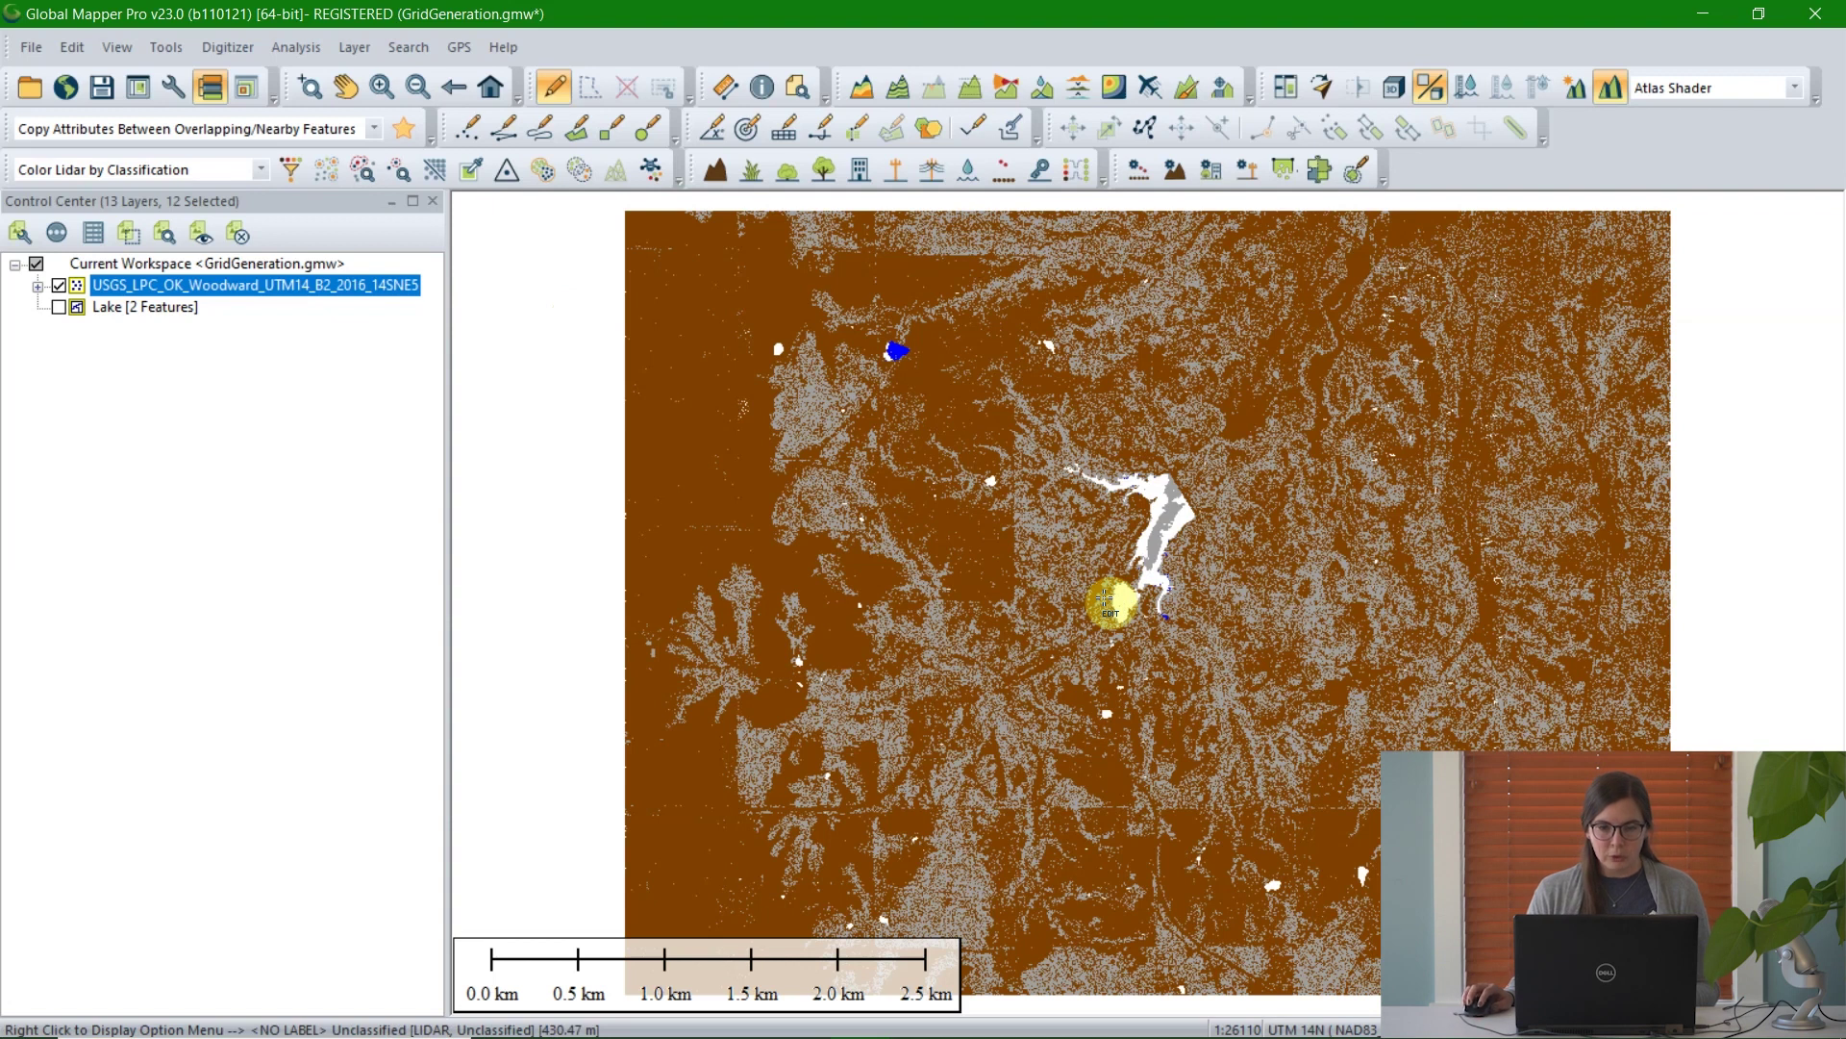
# Start a new elevation grid from every lidar tile, leaving the Lake layer unchecked.
pyautogui.click(1104, 598)
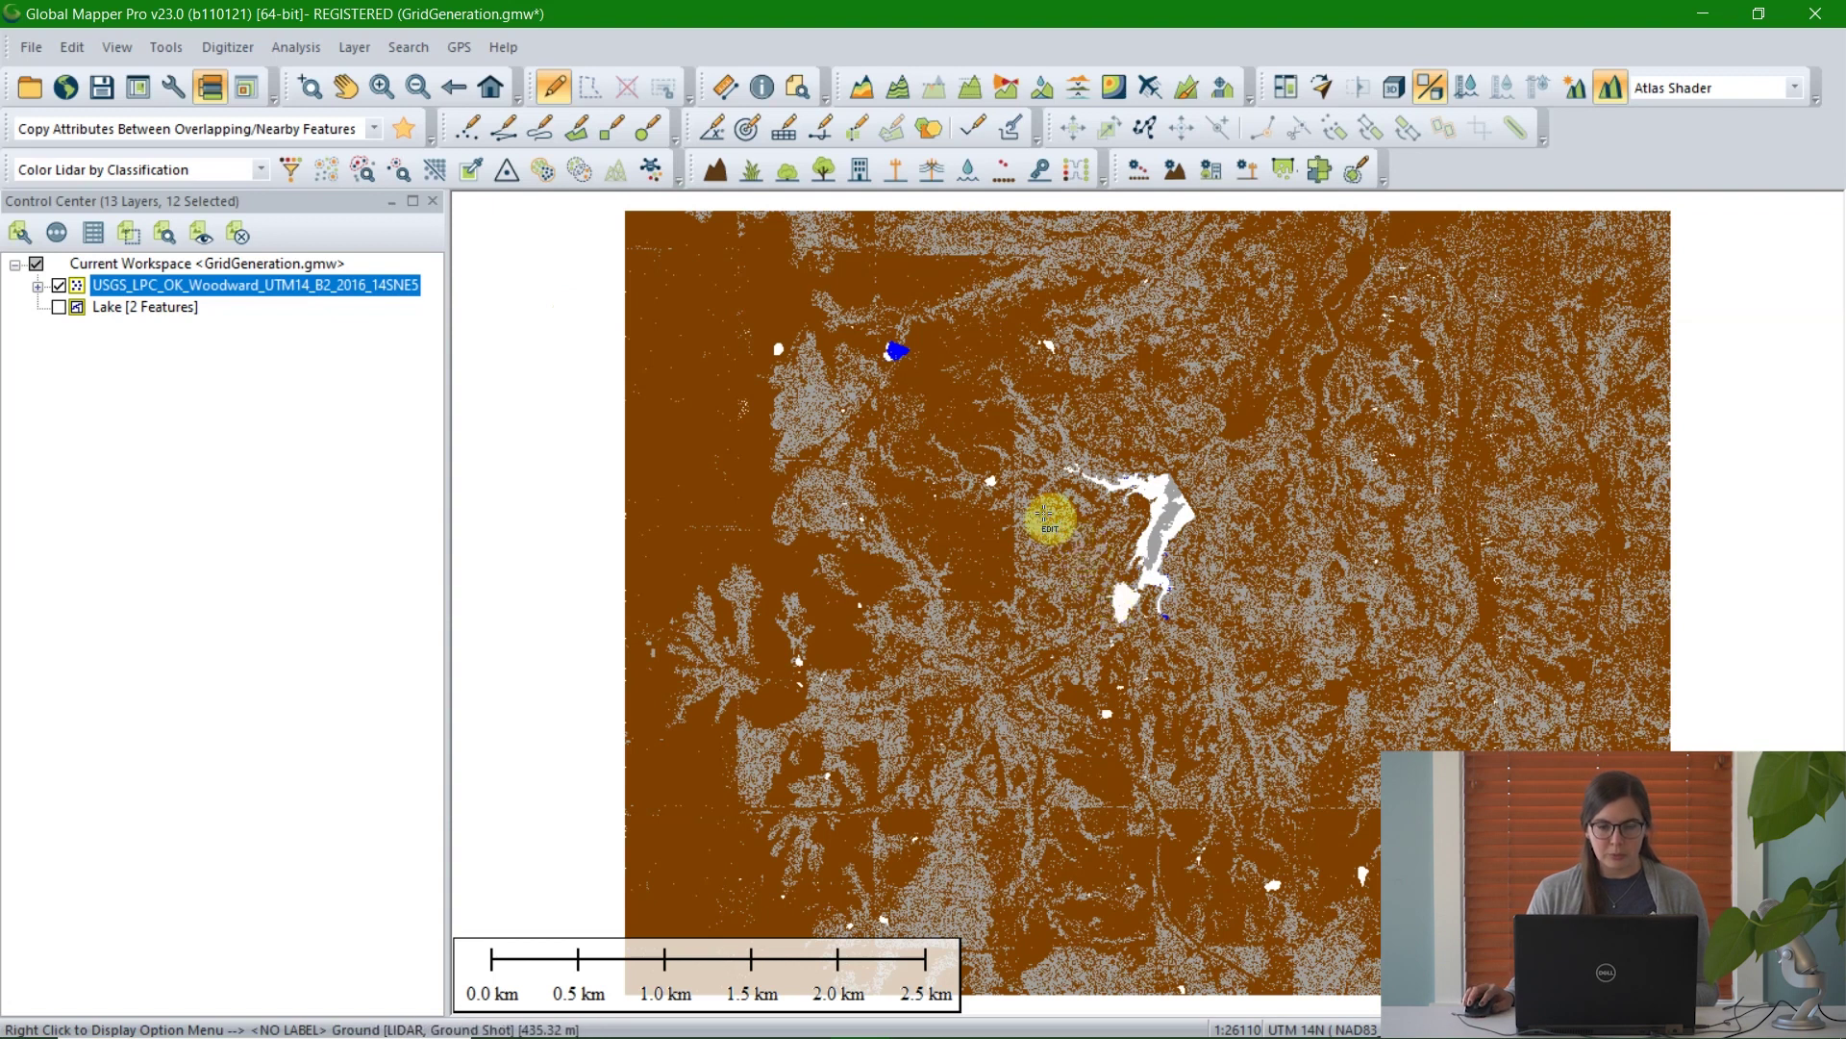
pyautogui.click(857, 95)
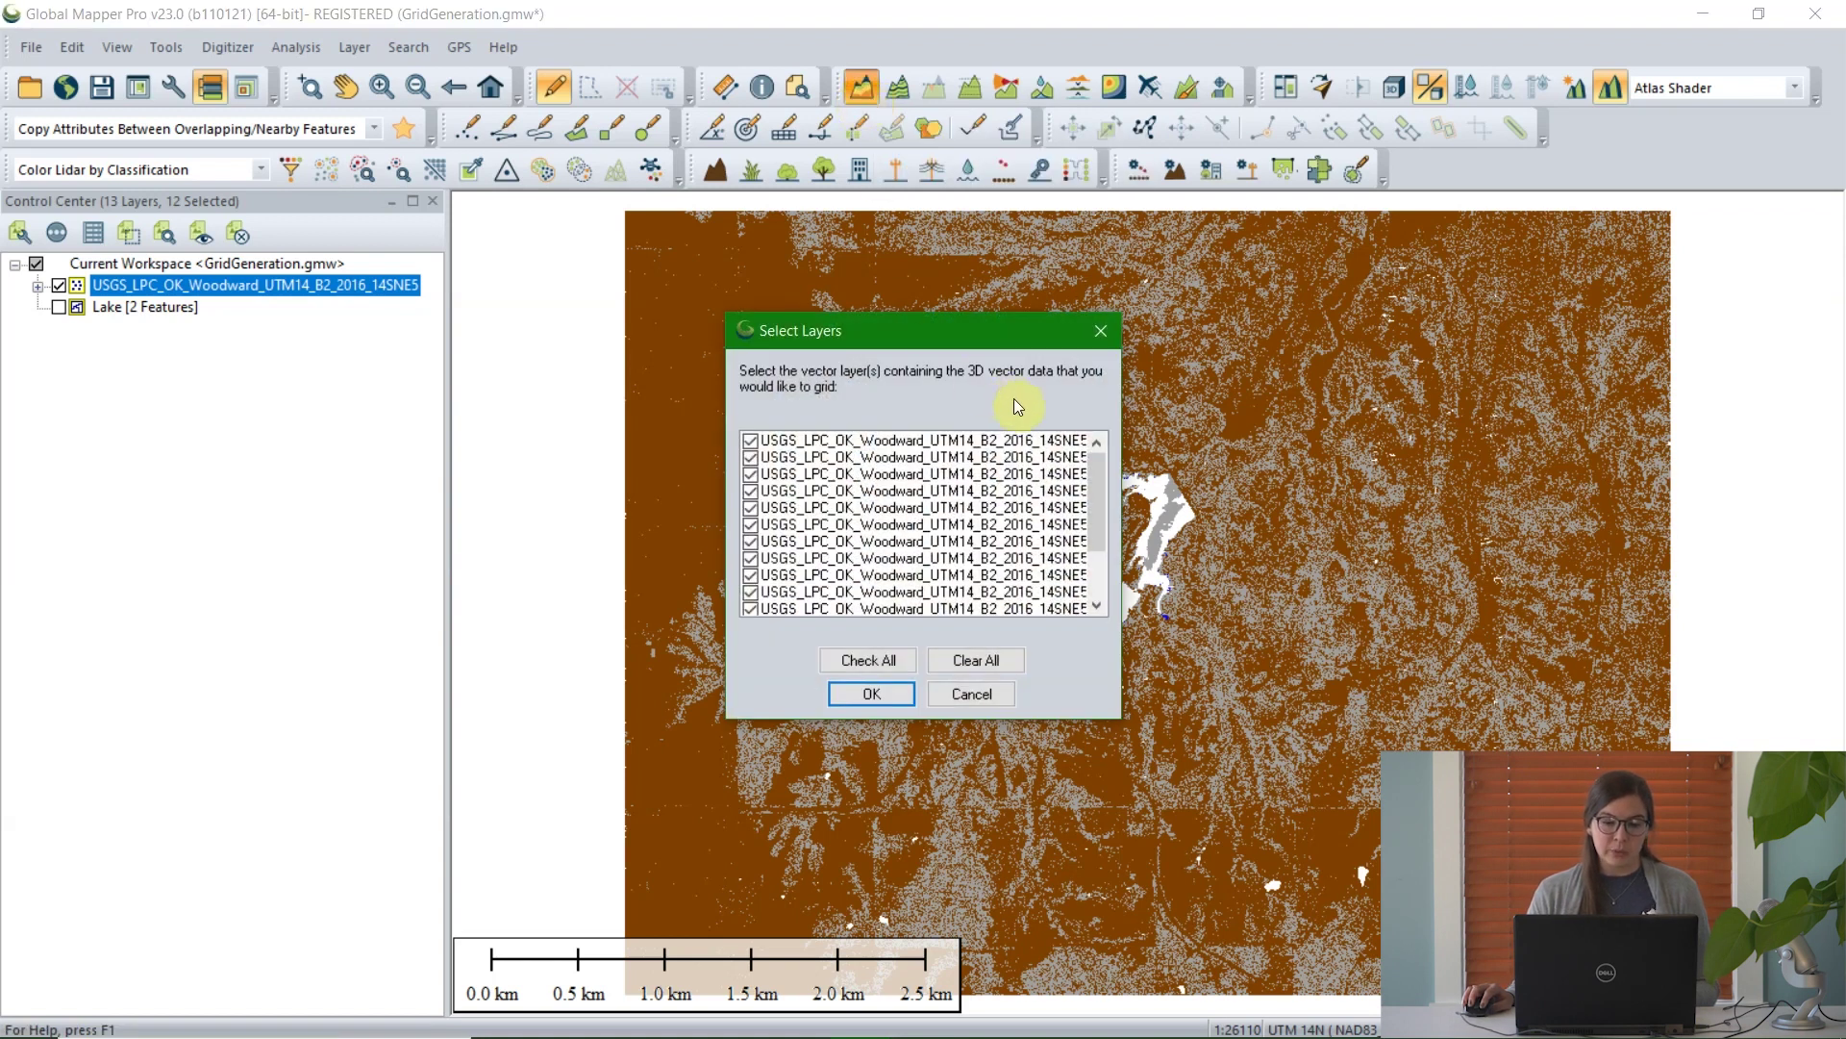
pyautogui.moveTo(1099, 479)
pyautogui.mouseDown()
pyautogui.moveTo(1092, 537)
pyautogui.moveTo(1082, 486)
pyautogui.mouseUp()
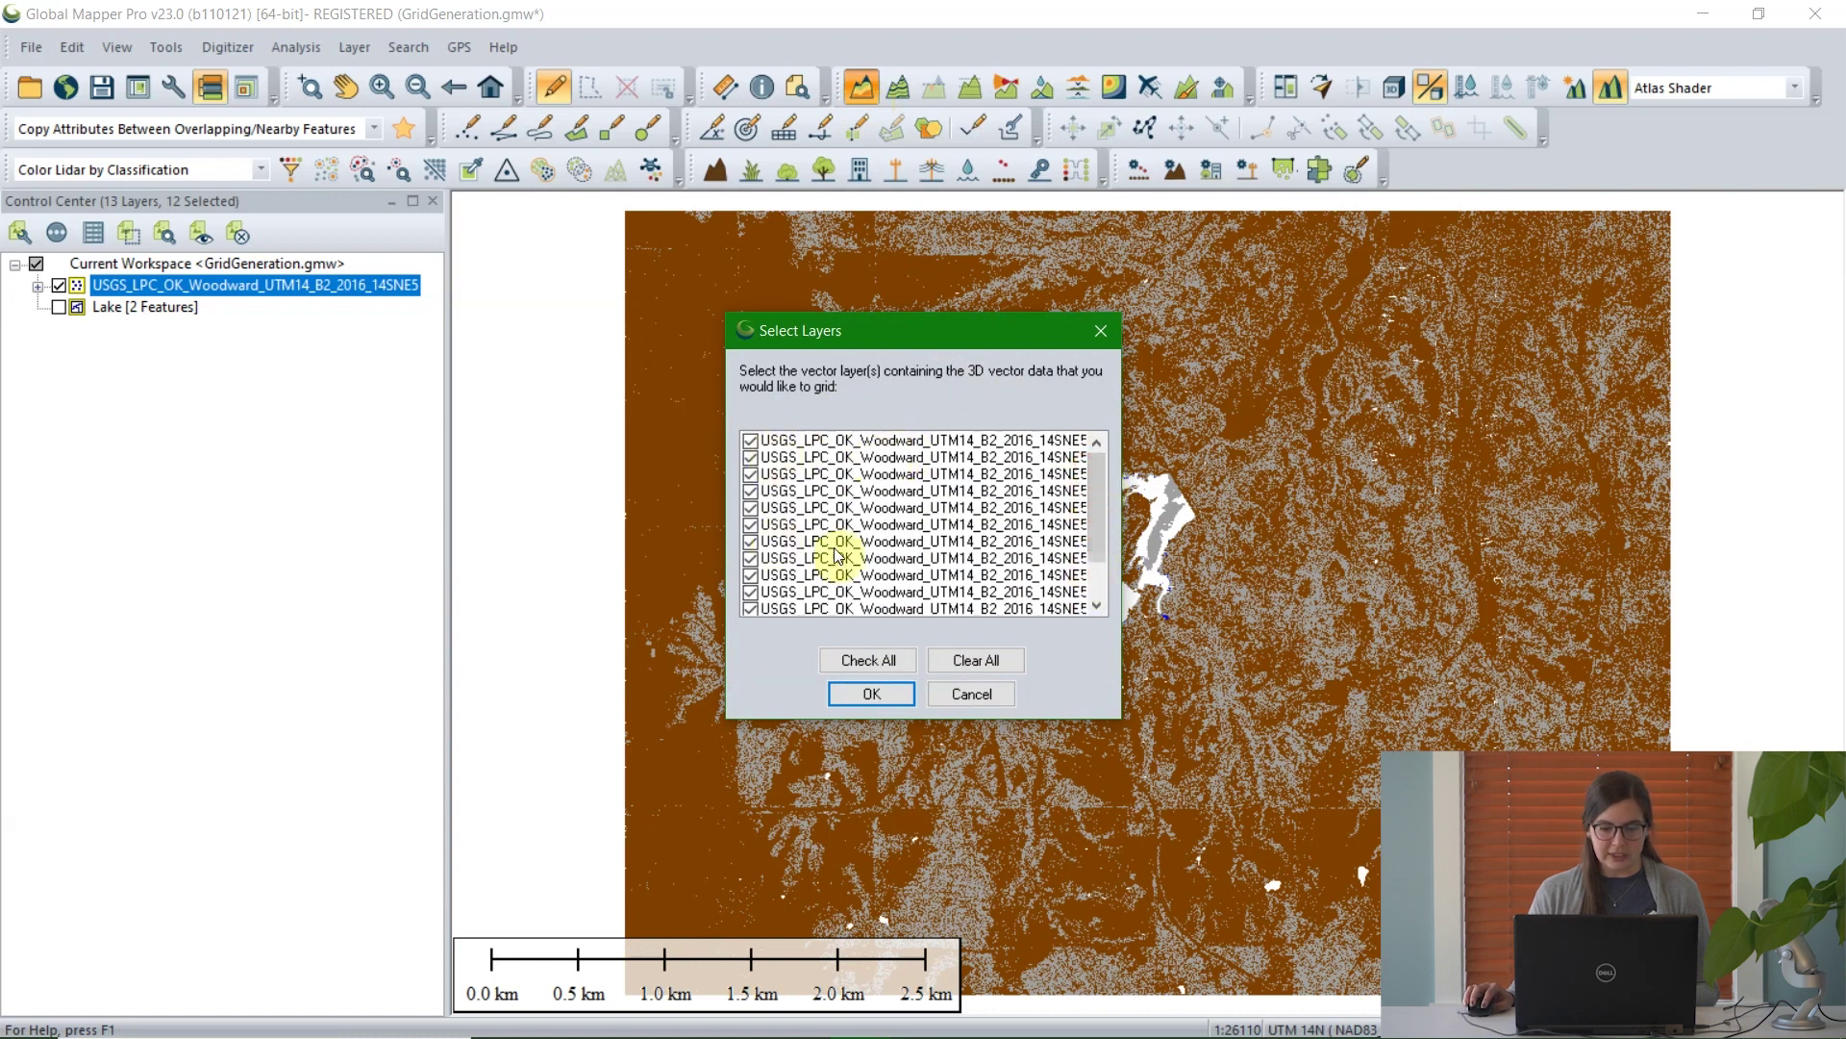
pyautogui.scroll(-1, 837, 556)
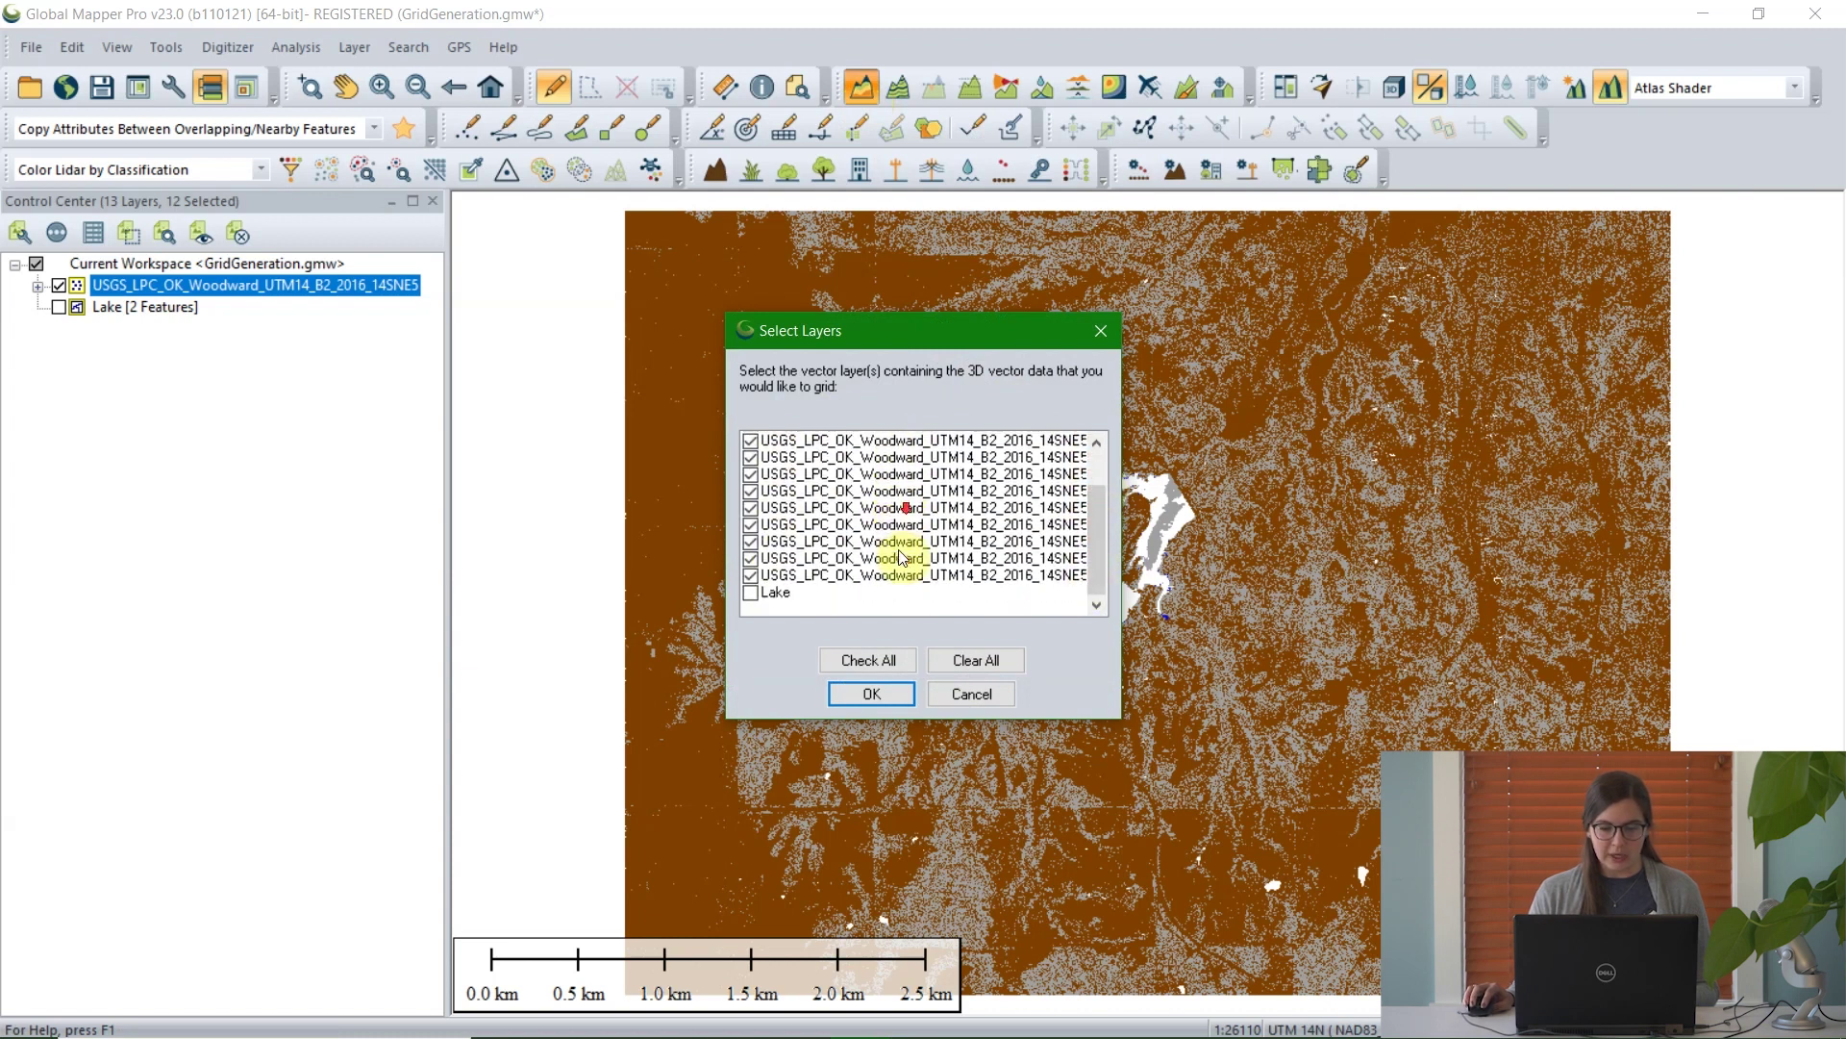
pyautogui.click(871, 693)
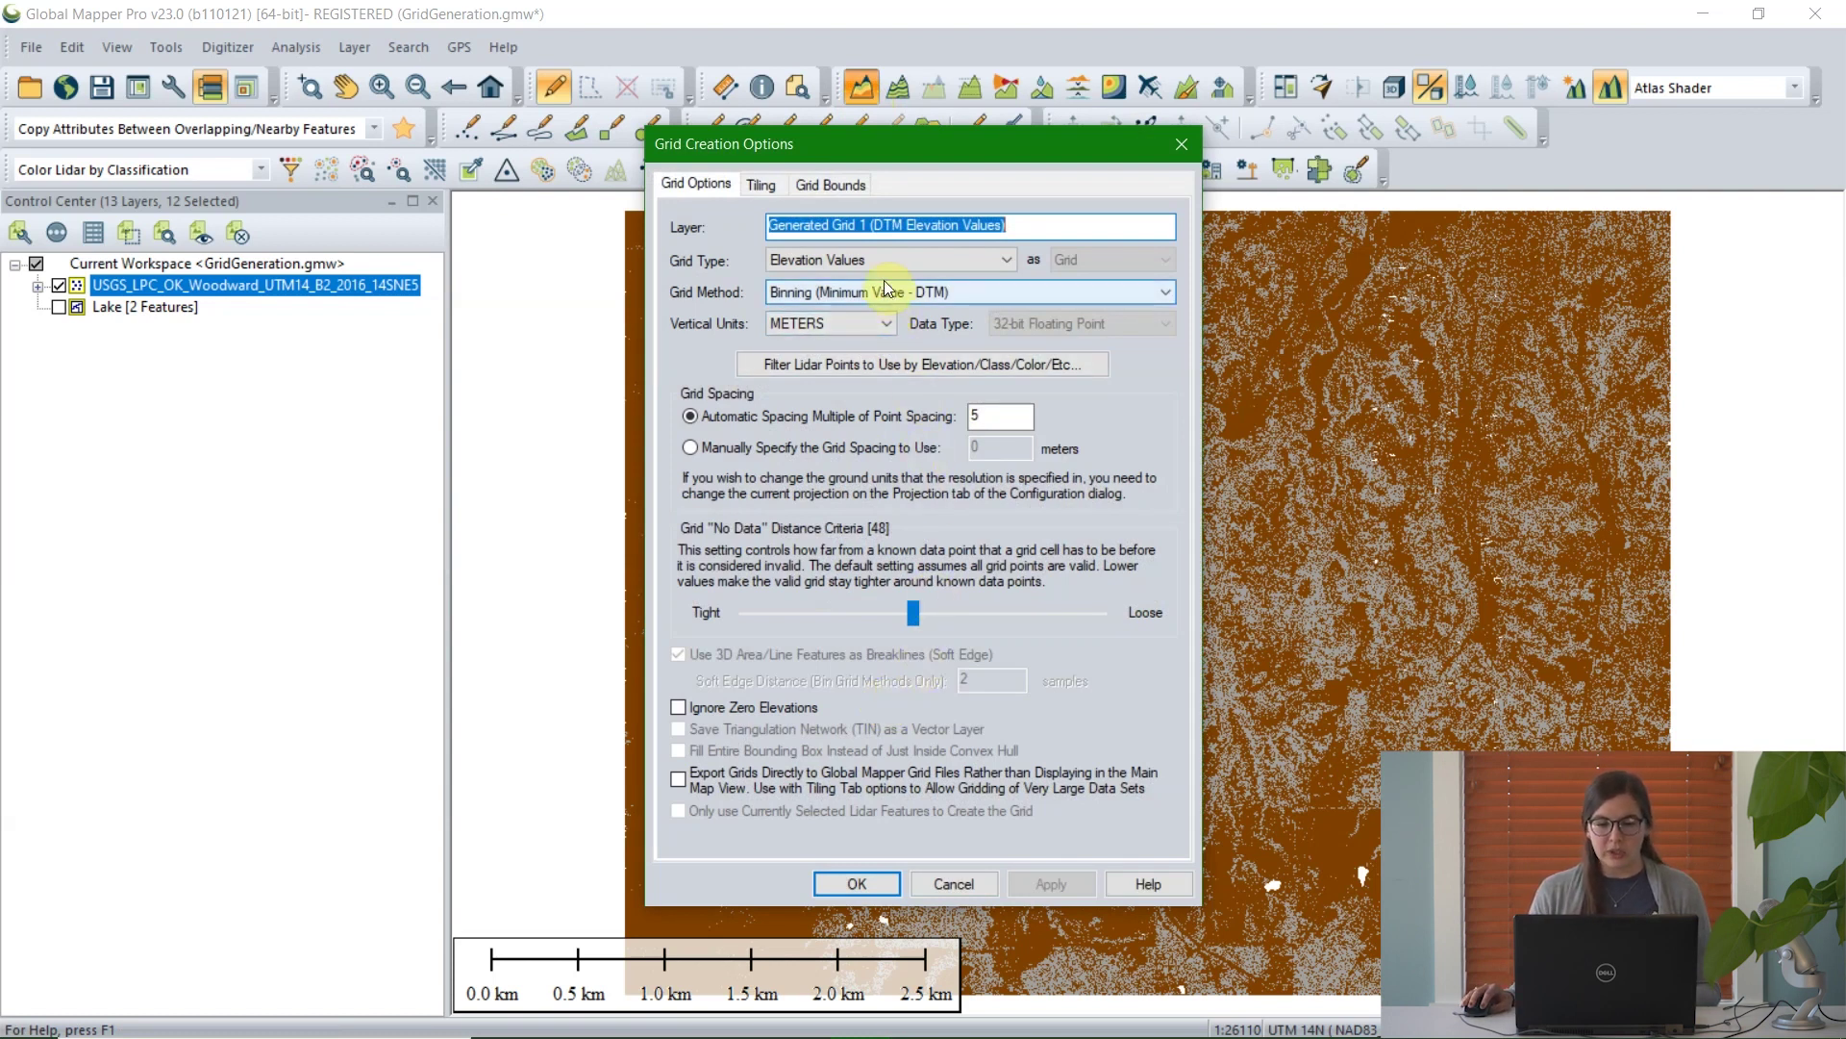
# Rename the new grid layer to 'Generated Grid' by deleting its ' 1 (DTM Elevation Values)' suffix.
pyautogui.click(1027, 224)
pyautogui.moveTo(1032, 224); pyautogui.dragTo(857, 220)
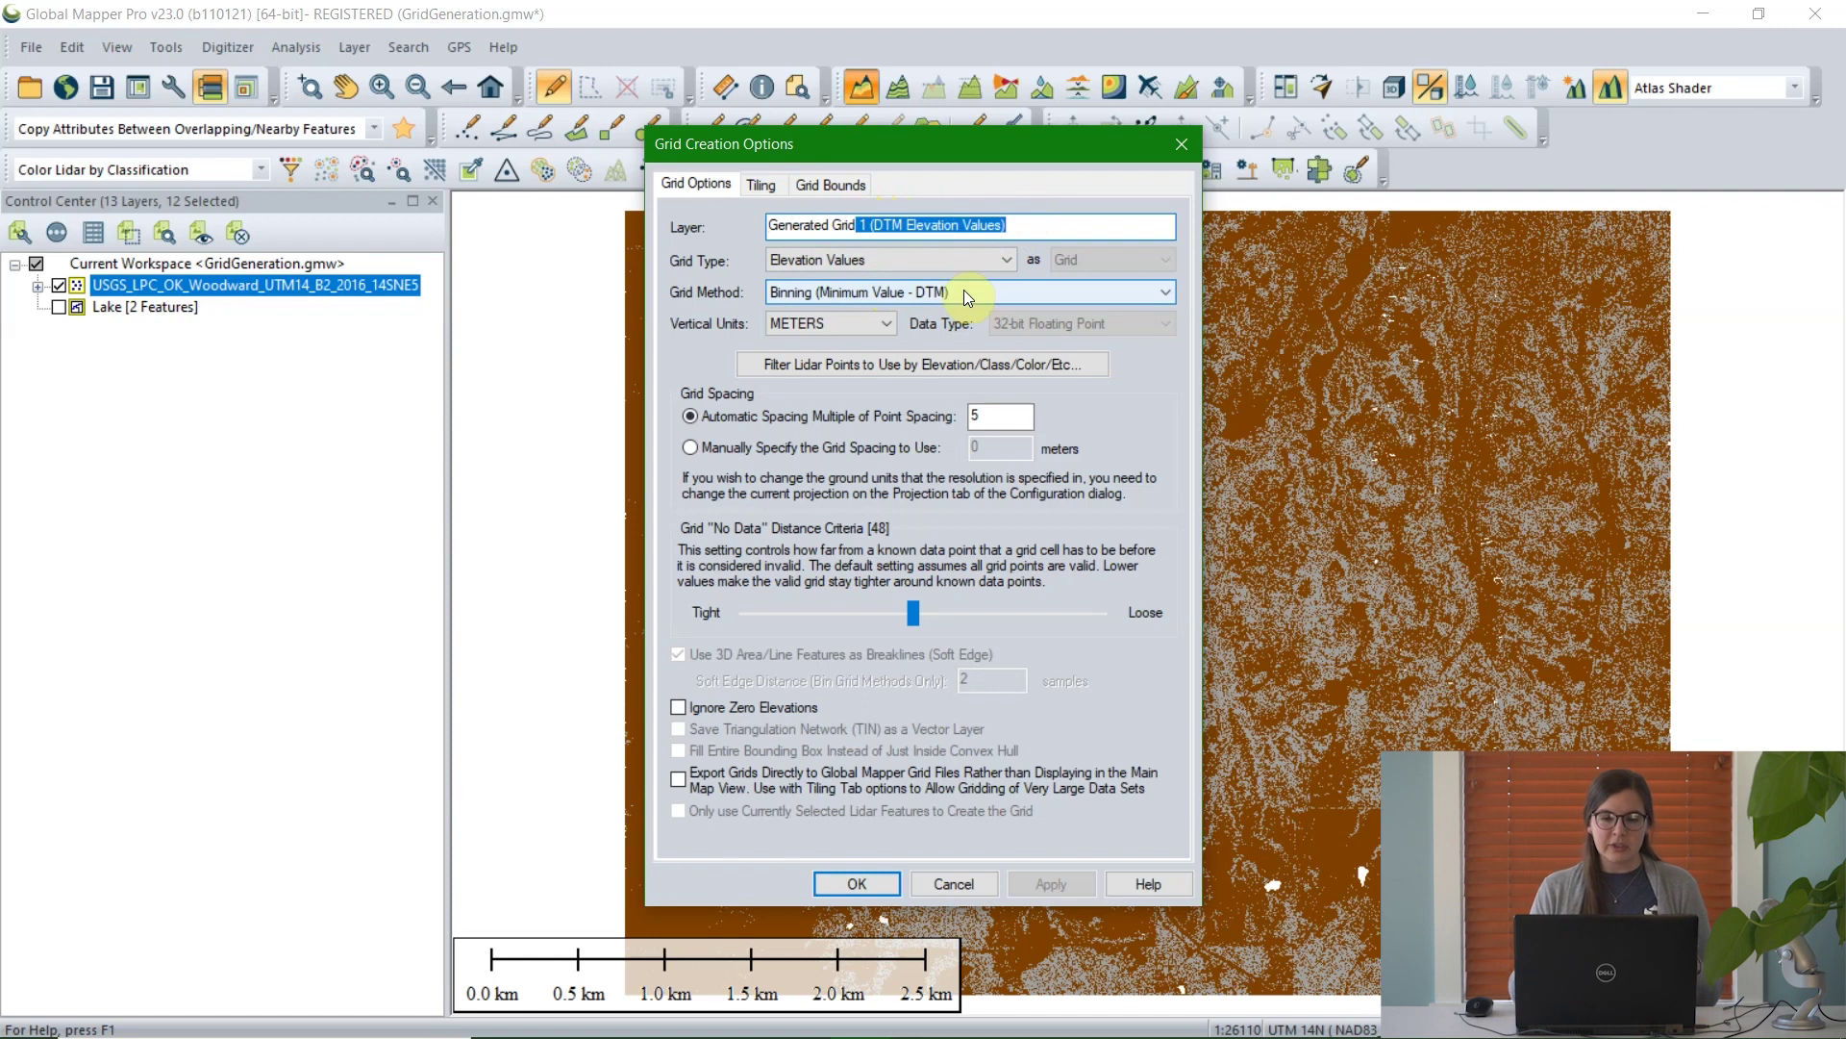
pyautogui.press('BackSpace')
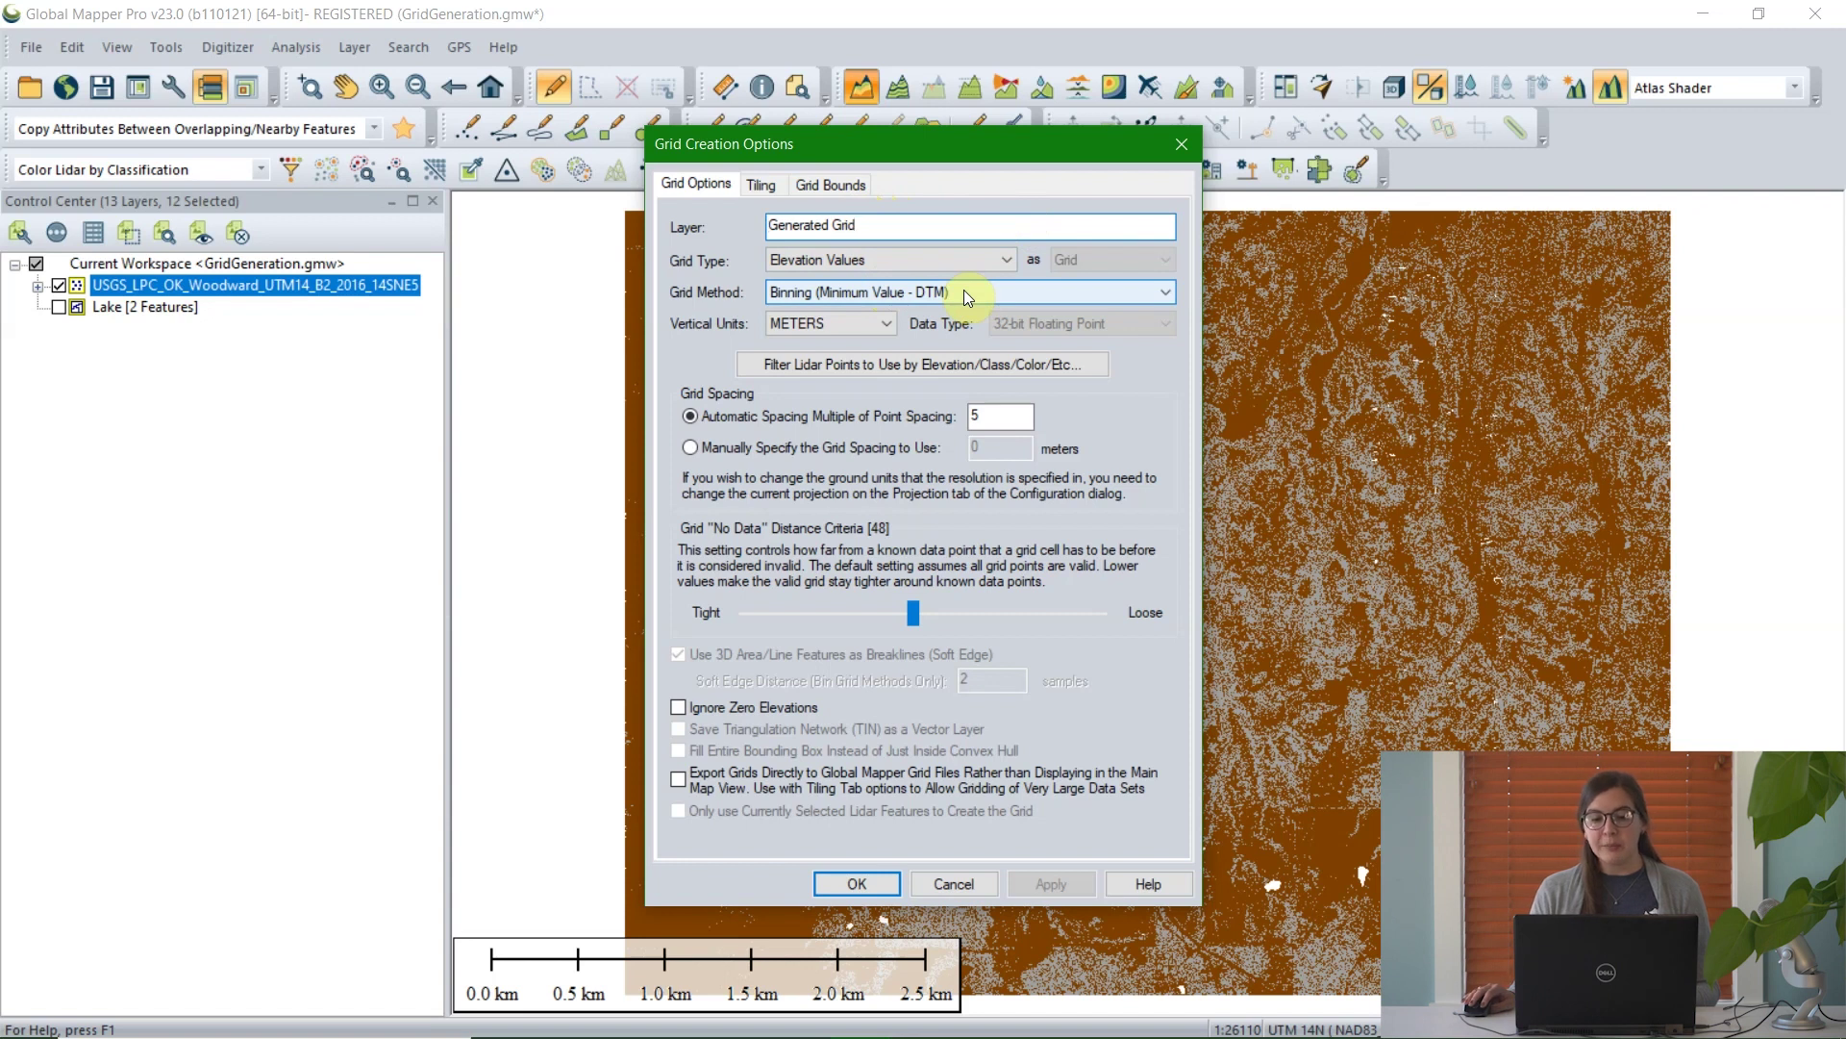
pyautogui.click(1020, 260)
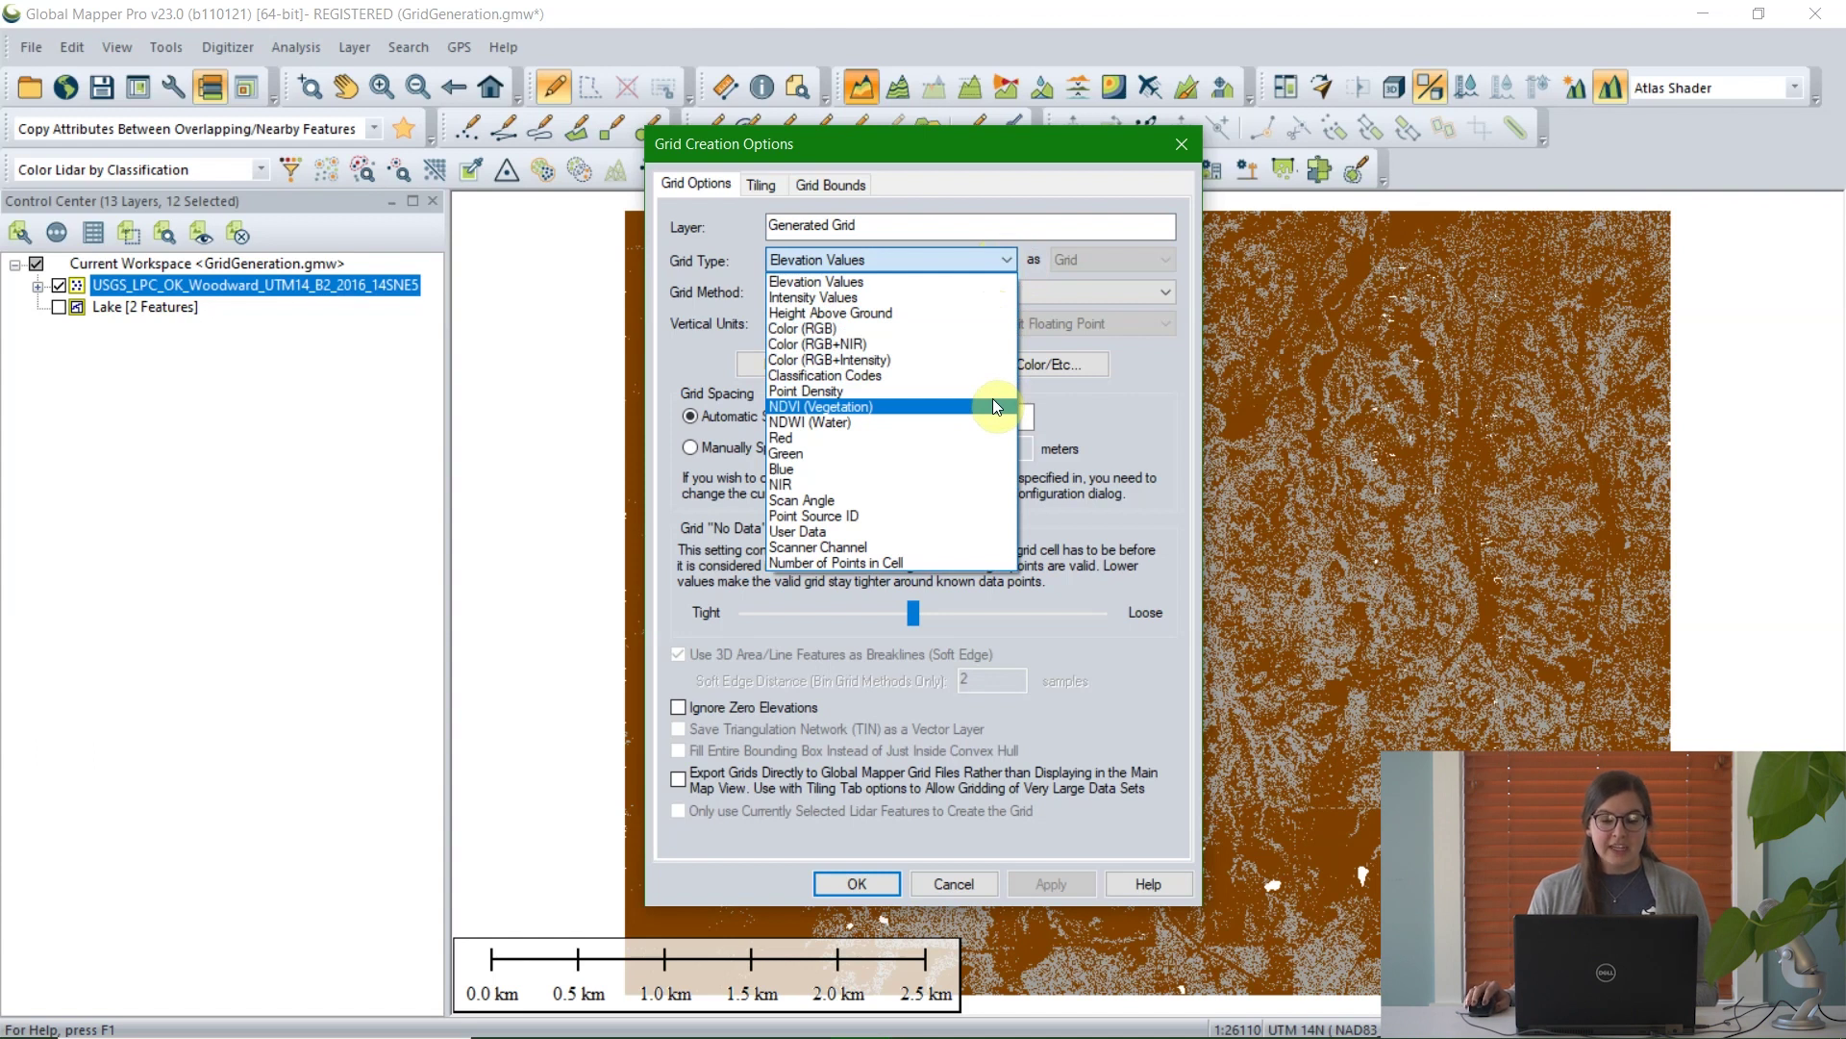
# Keep Elevation Values as the grid type and bring up the gridding method choices.
pyautogui.click(731, 325)
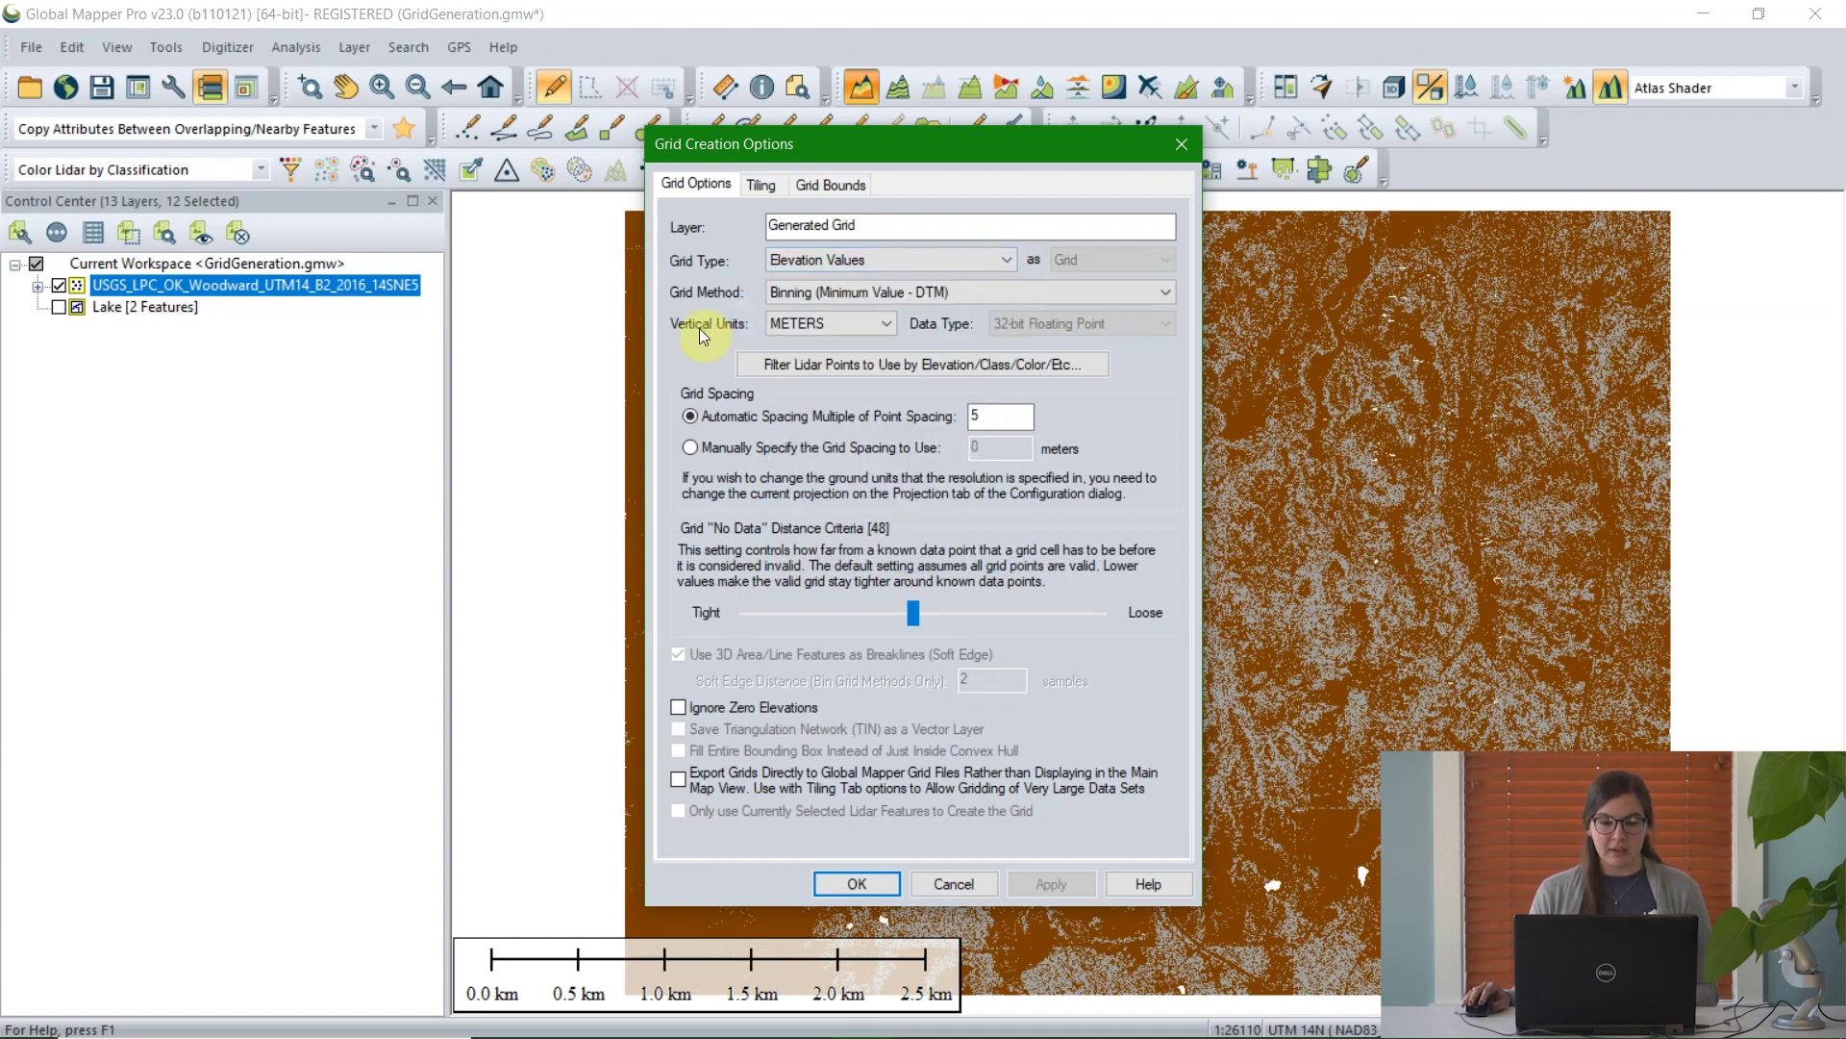
pyautogui.click(983, 295)
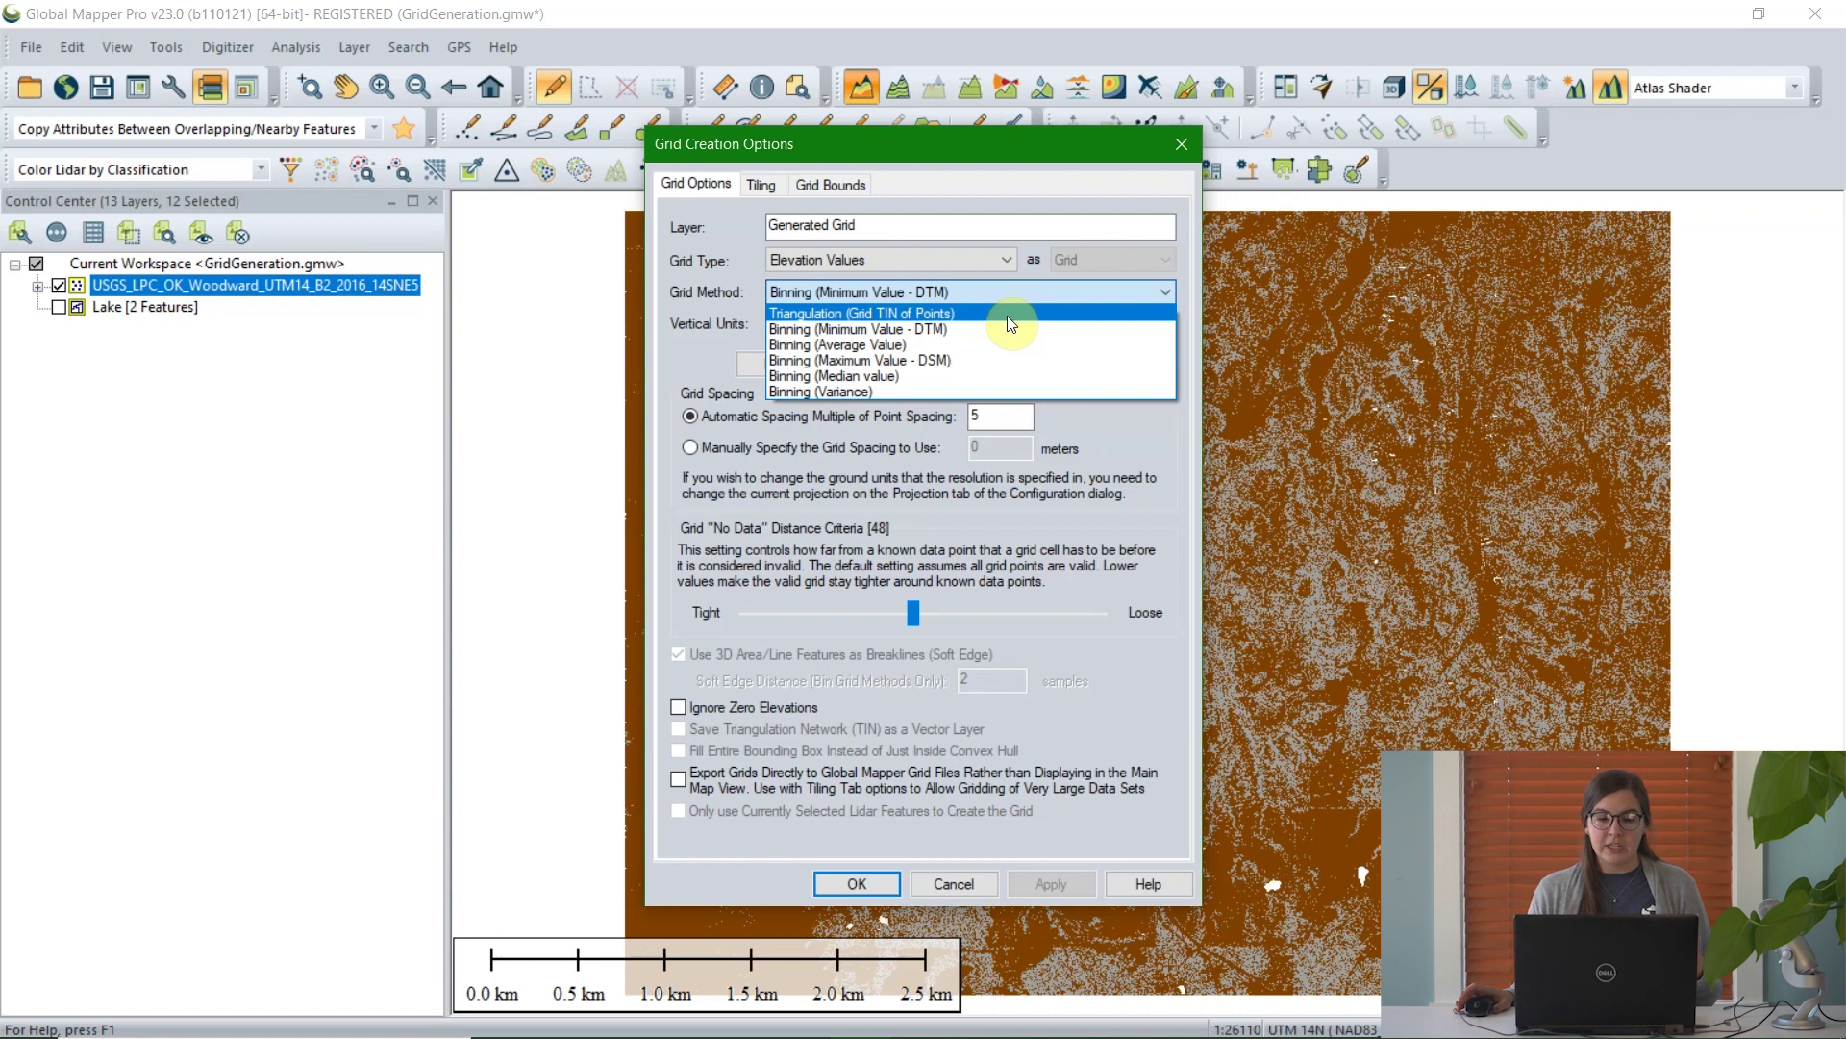
pyautogui.press('Up')
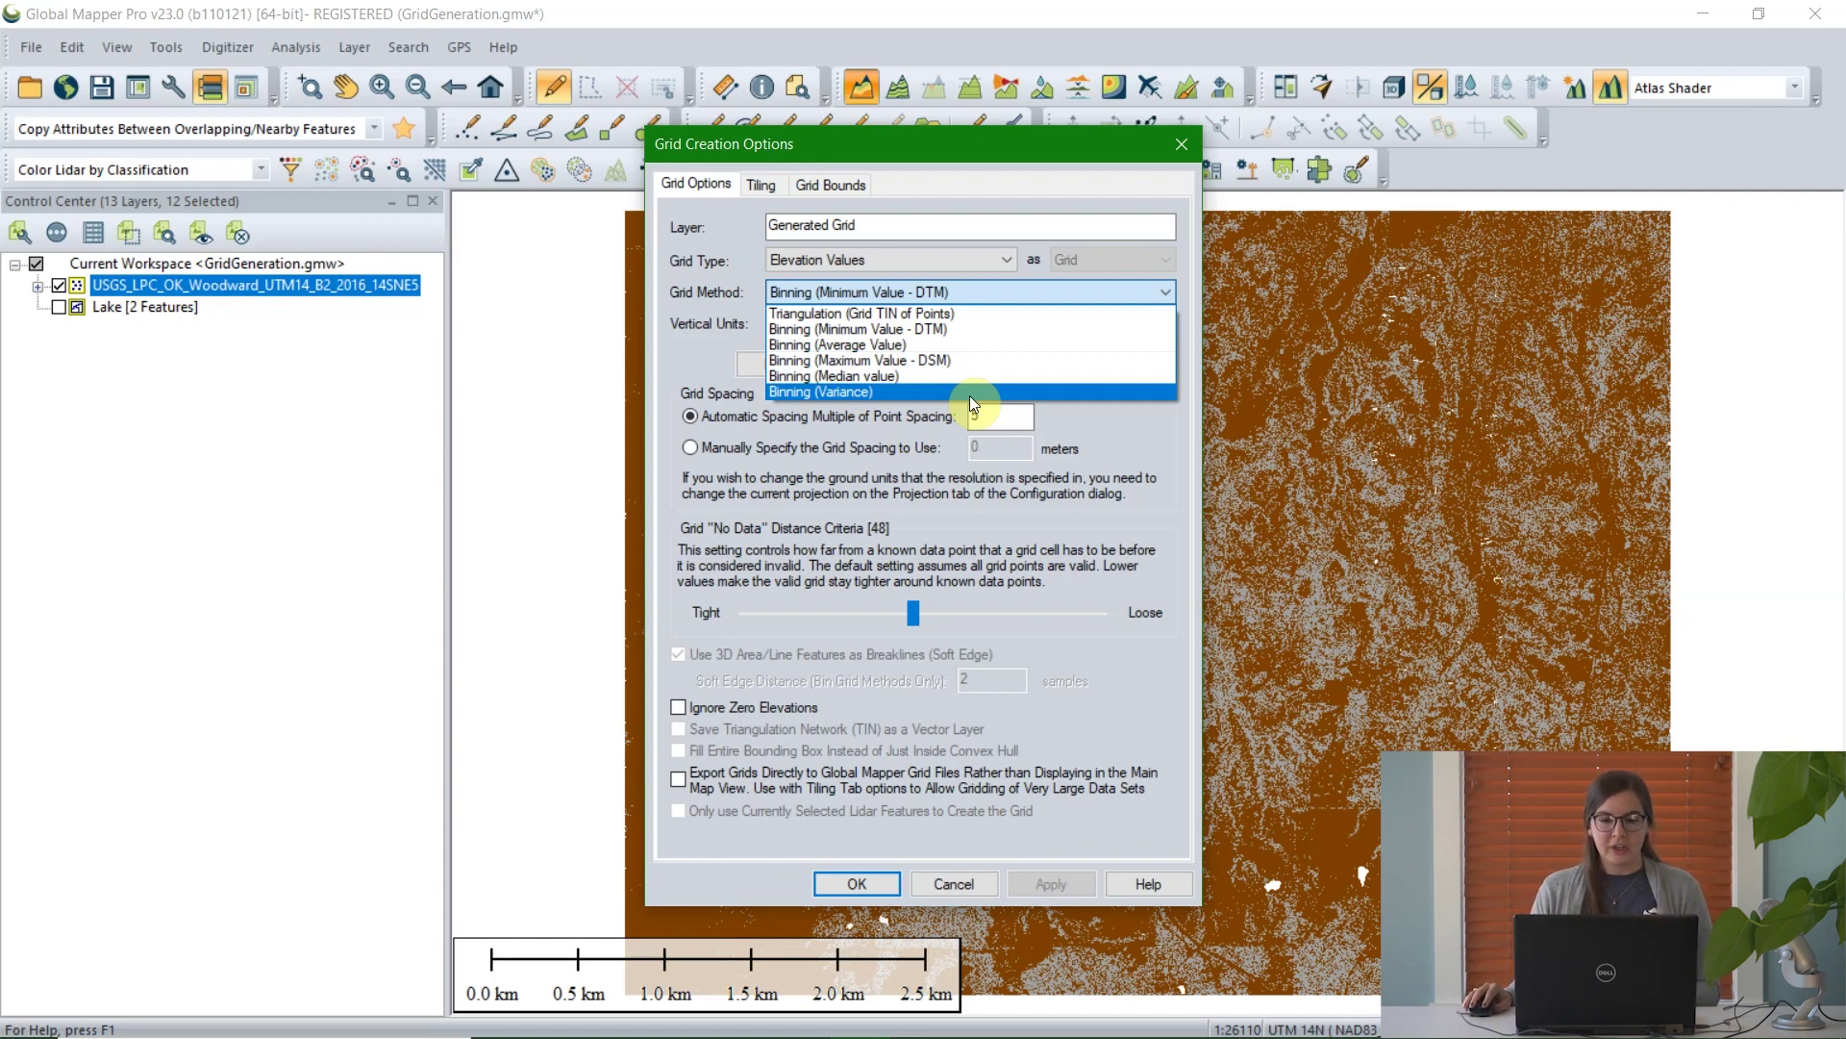
pyautogui.click(691, 339)
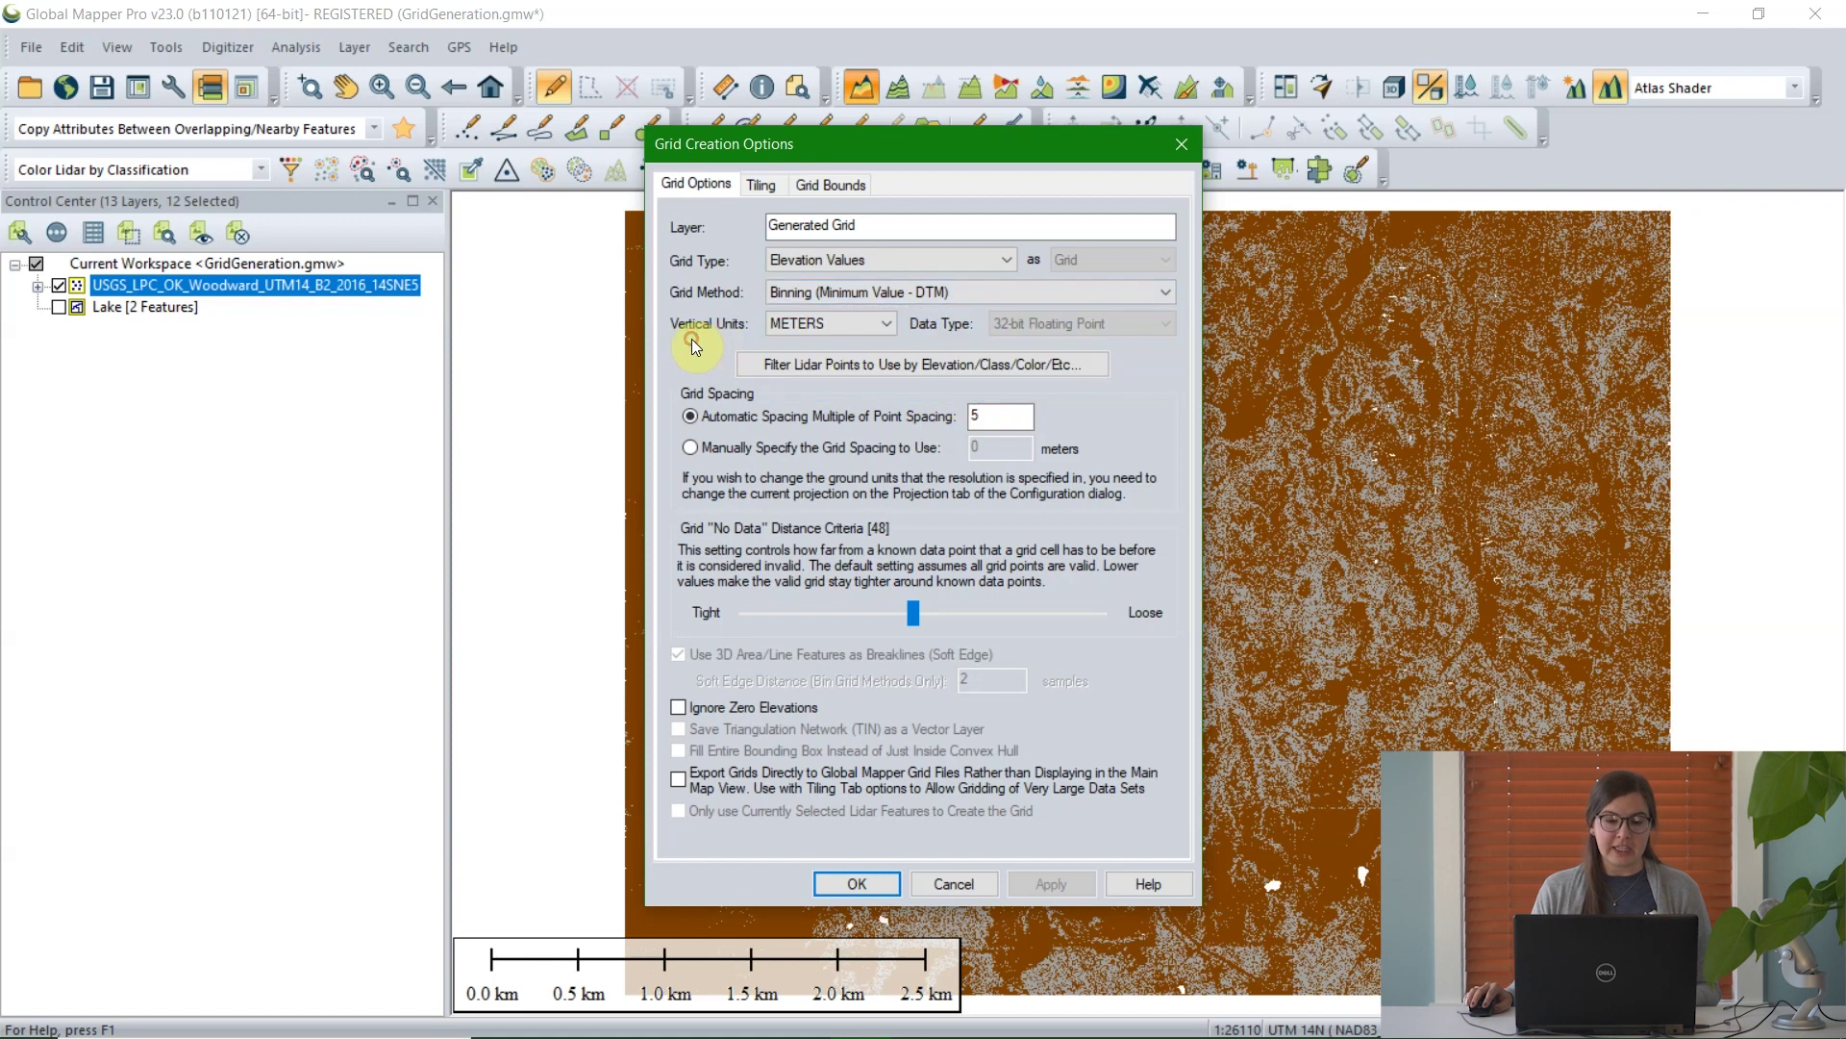
pyautogui.click(752, 363)
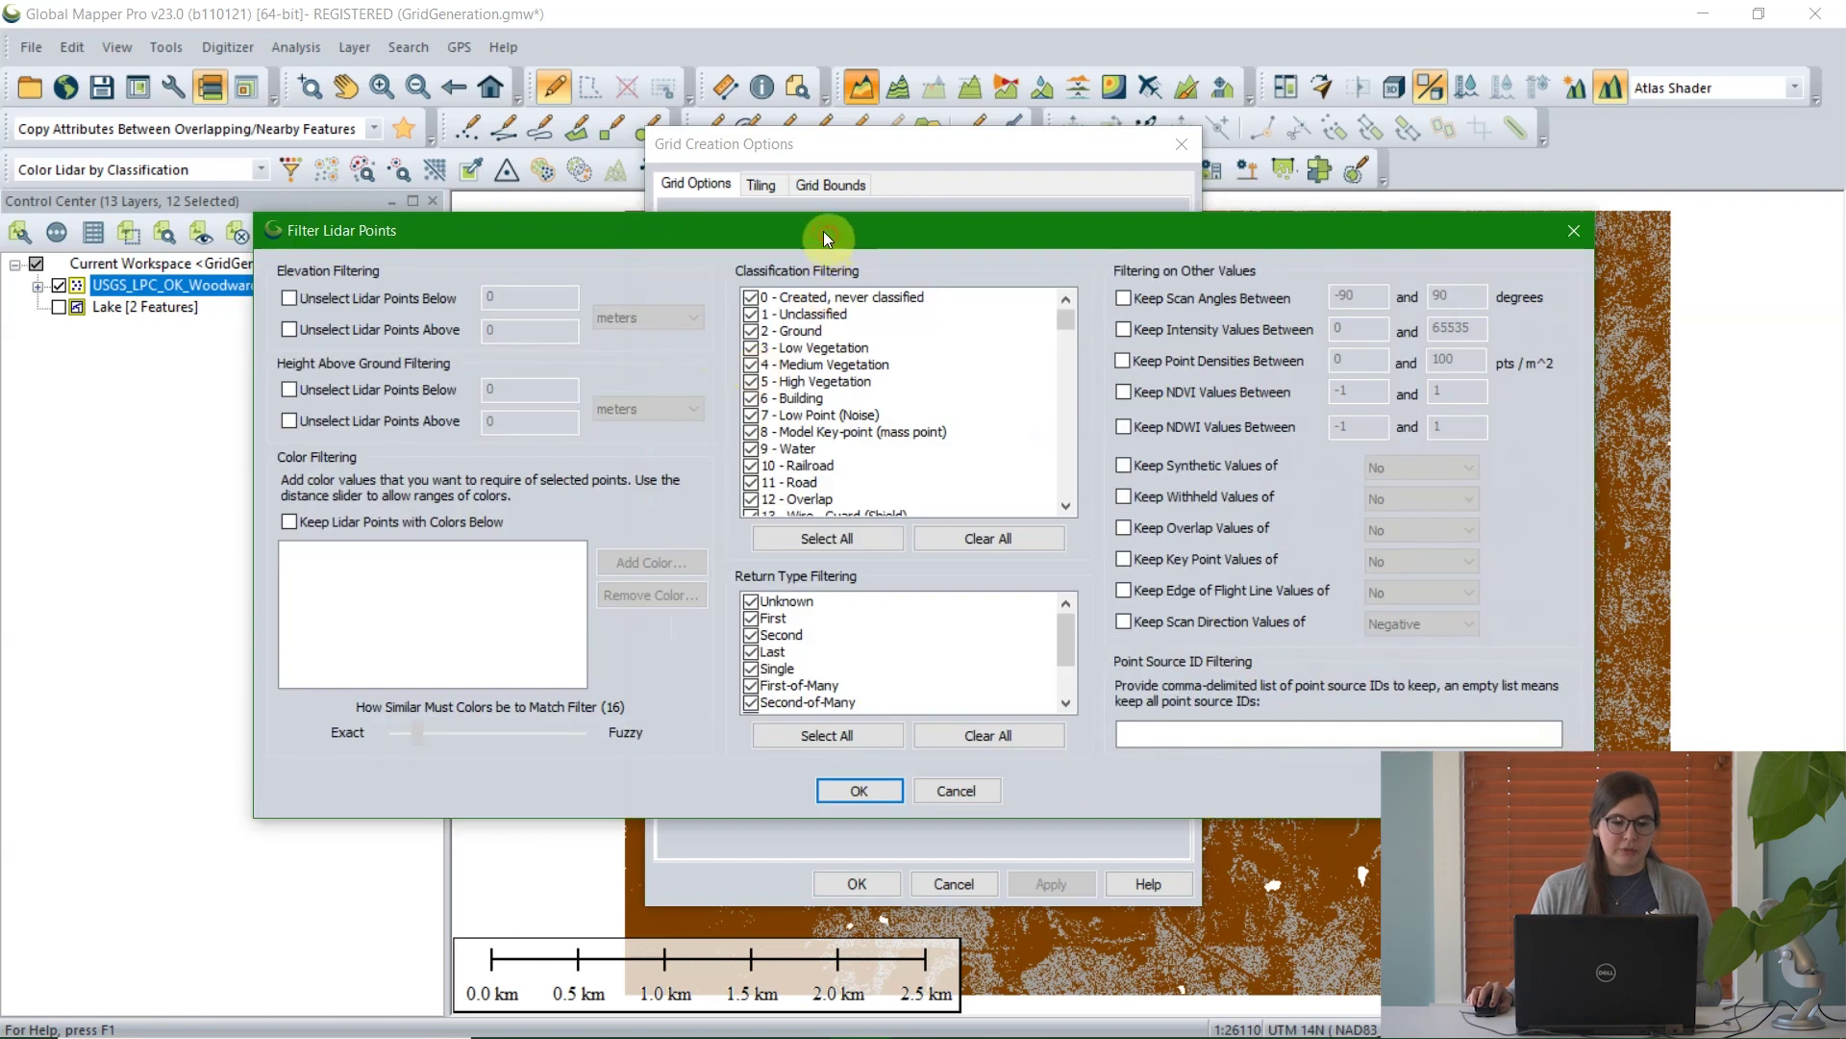
# Filter the lidar points so only the 2 - Ground classification is used.
pyautogui.moveTo(823, 231); pyautogui.dragTo(806, 210)
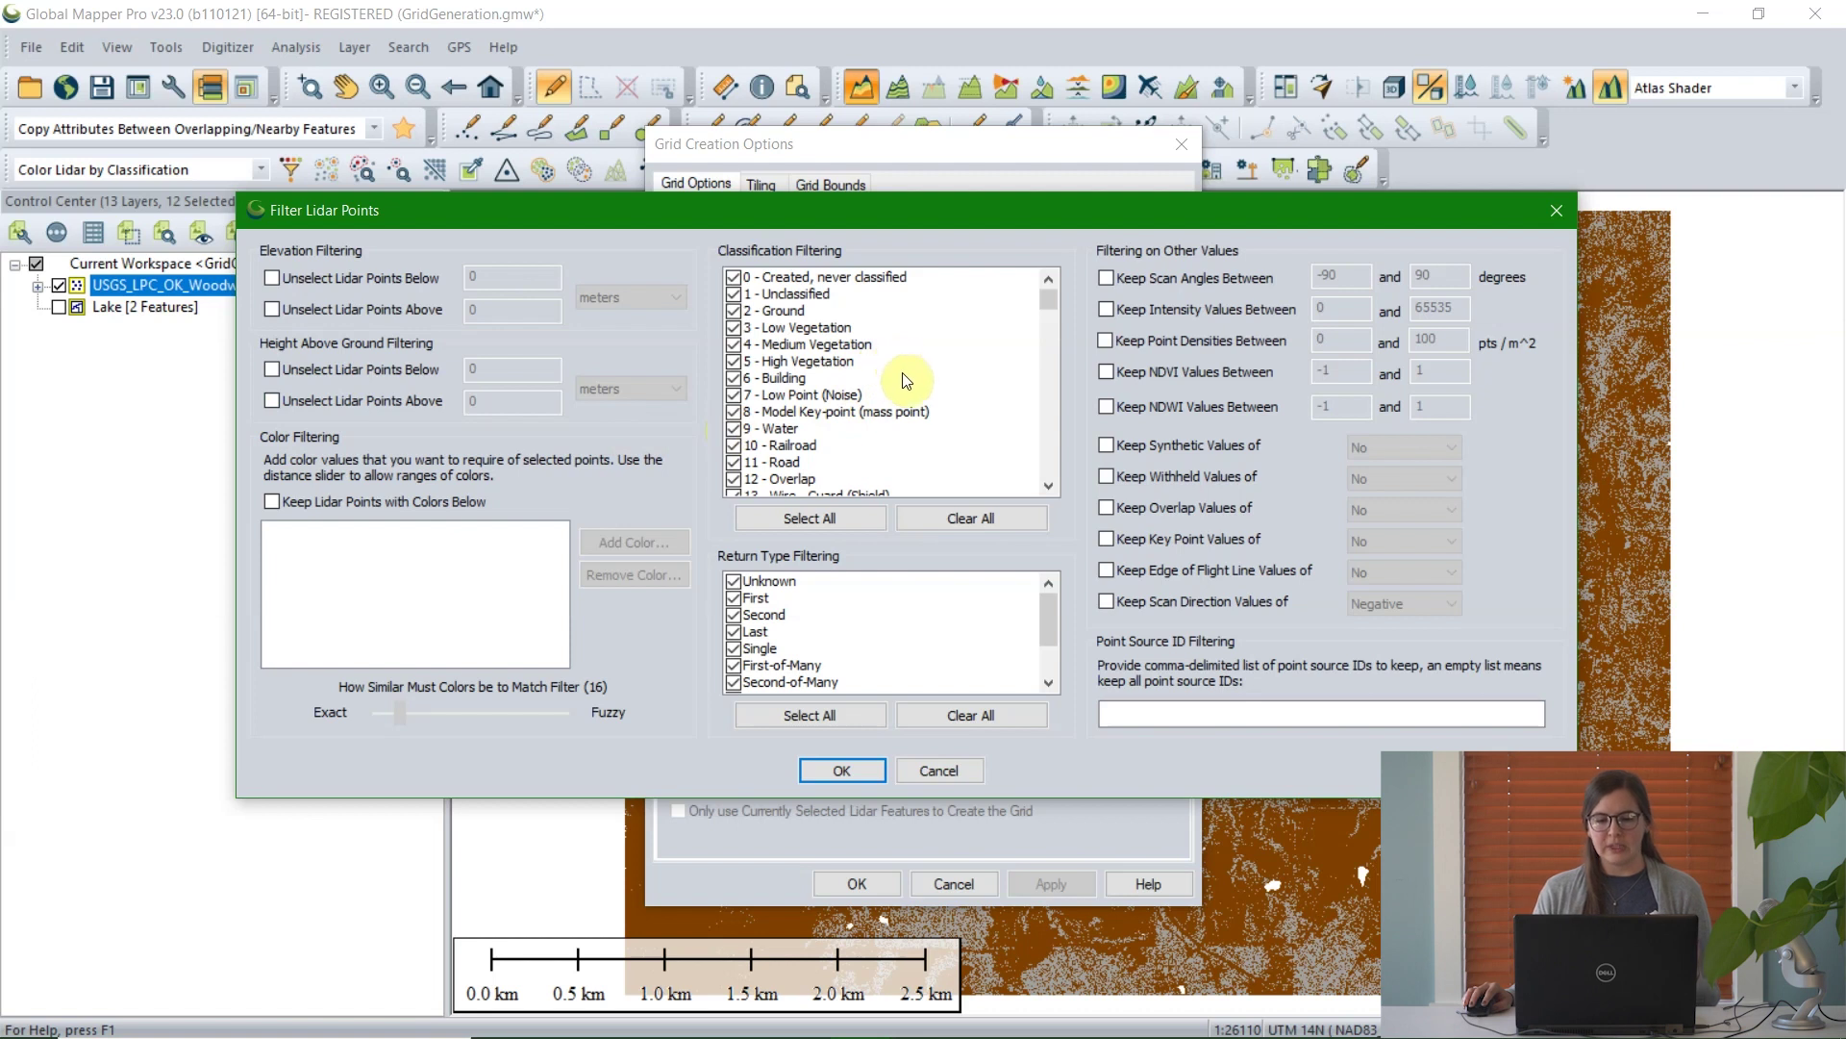
pyautogui.click(946, 518)
pyautogui.click(734, 310)
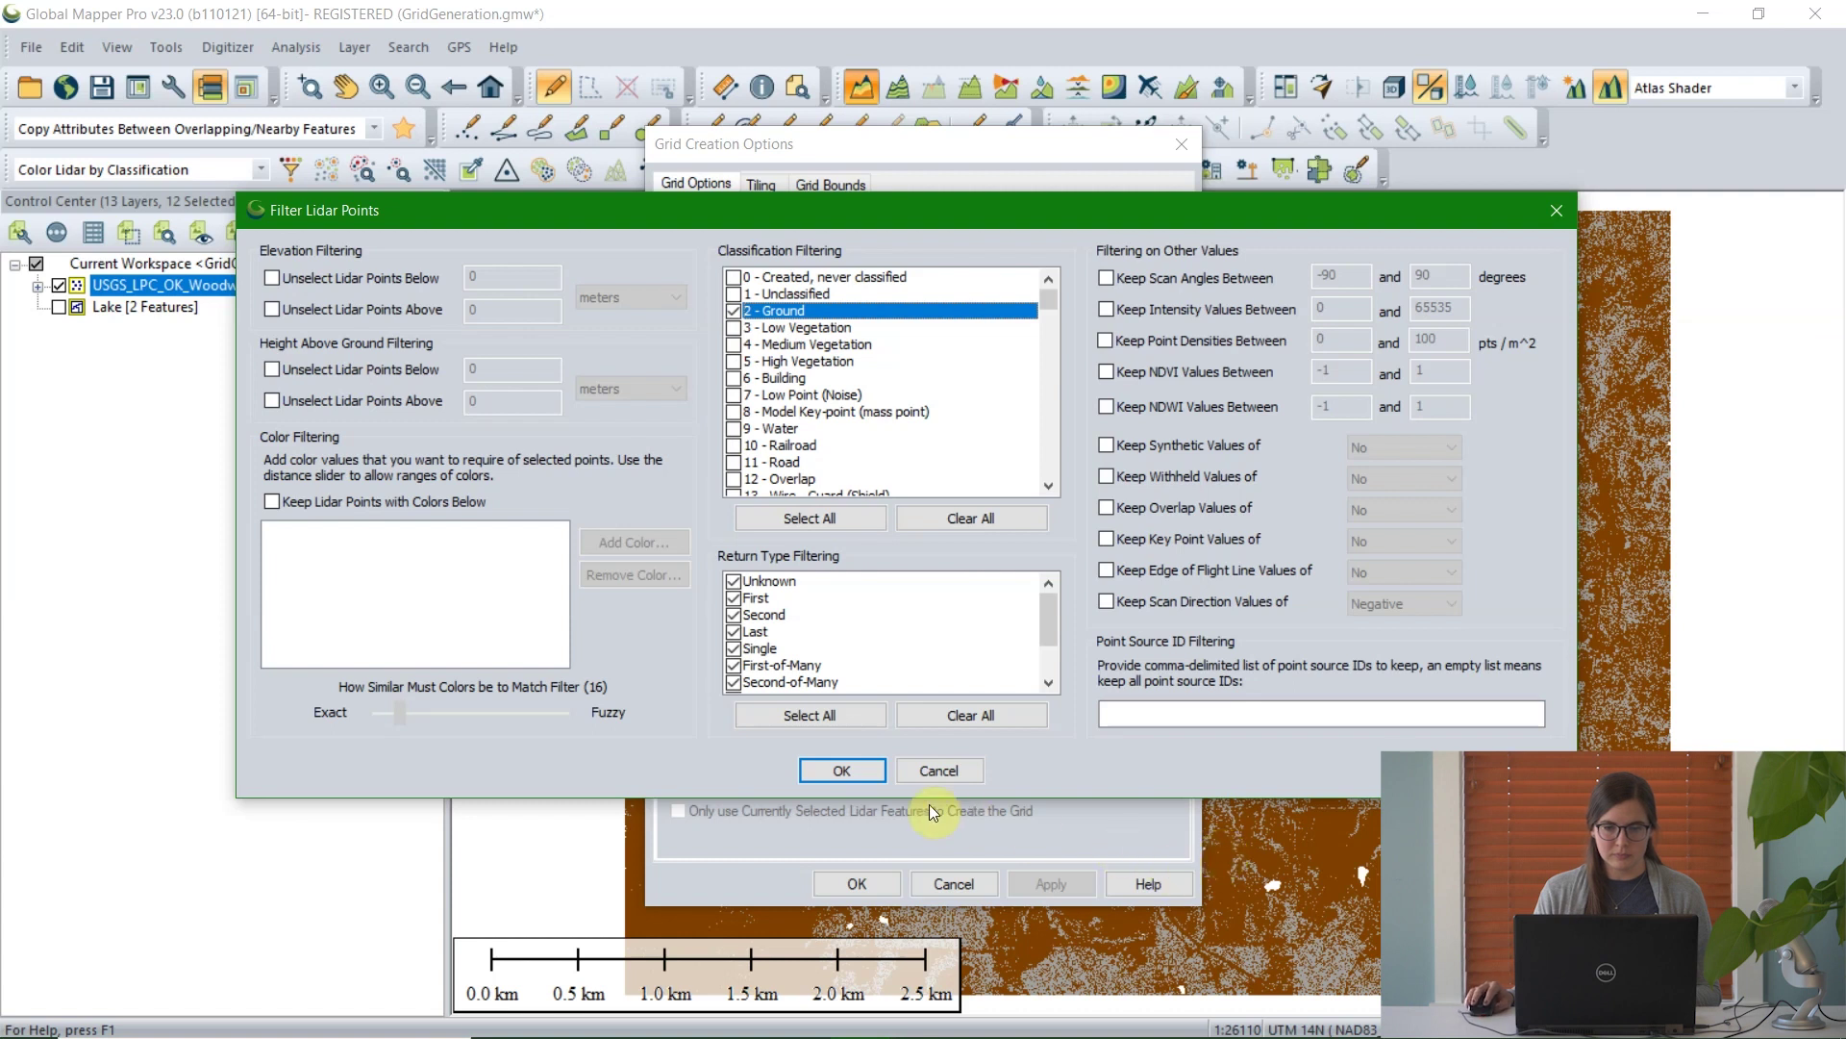
pyautogui.click(835, 770)
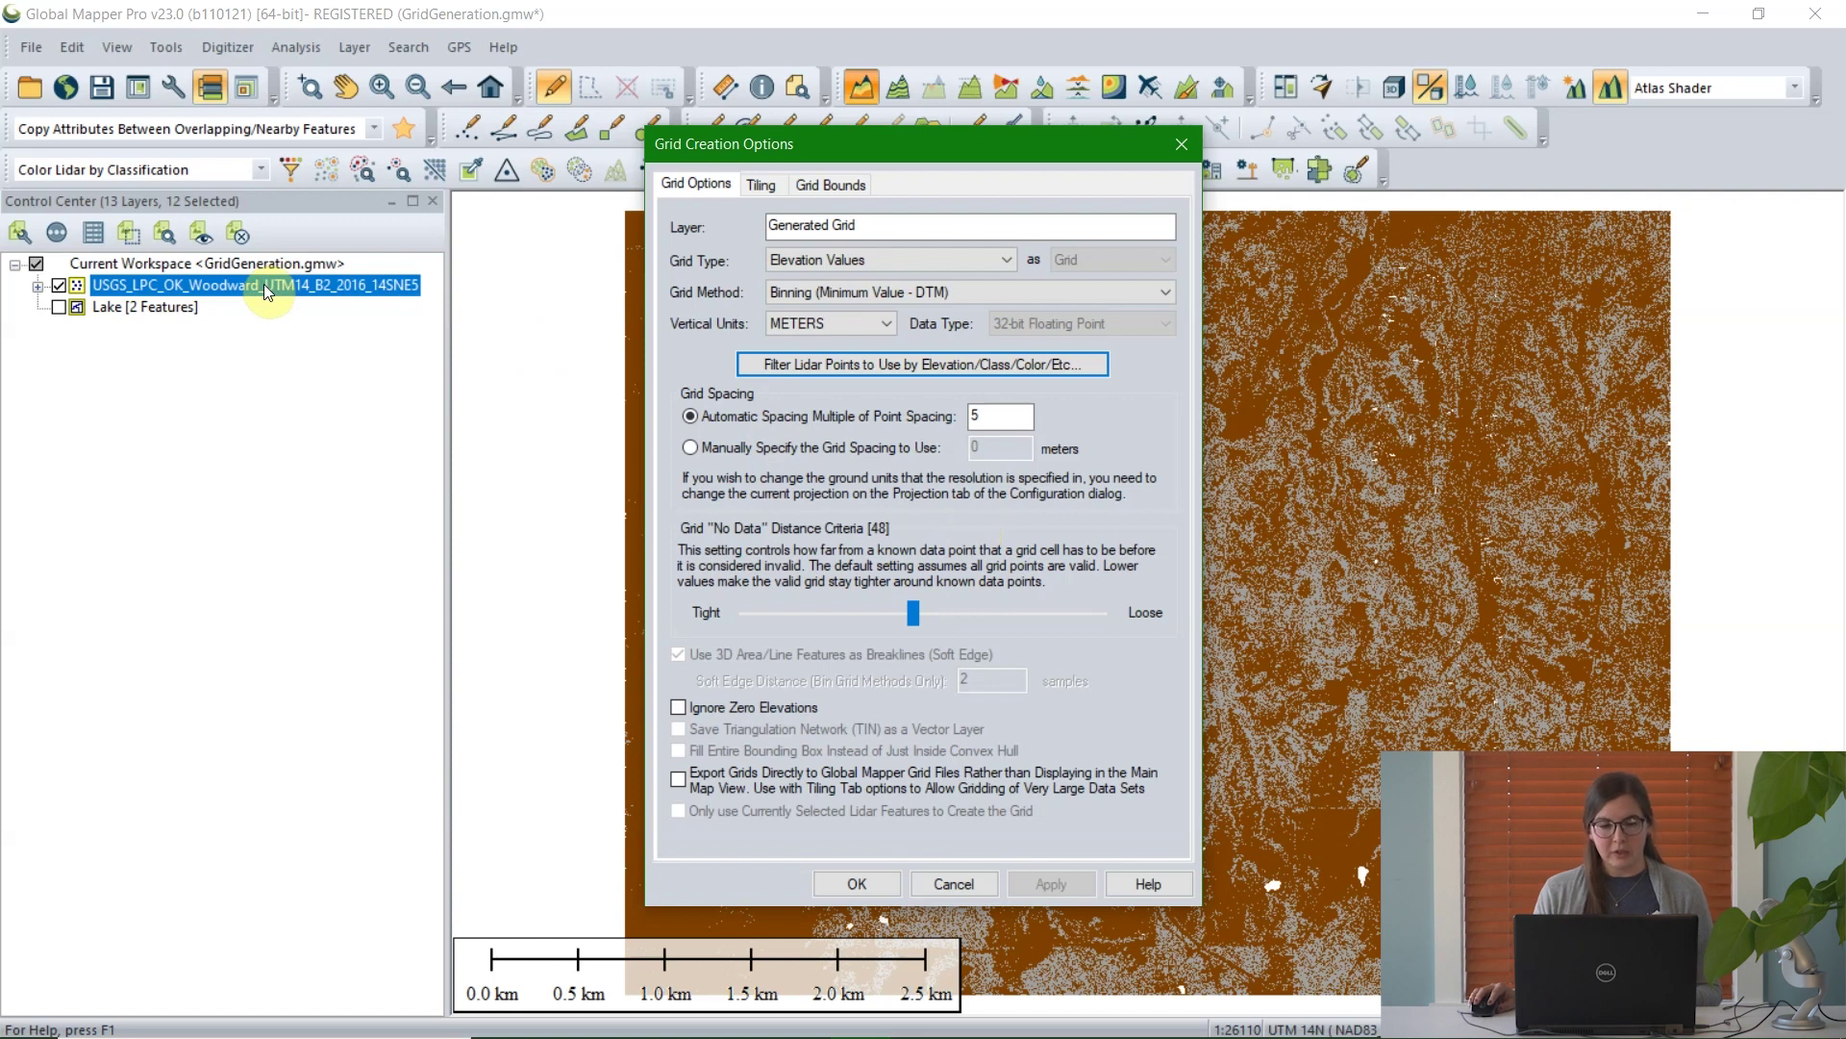
# Set a manual grid spacing of 1 meter and tighten the no-data distance.
pyautogui.click(691, 448)
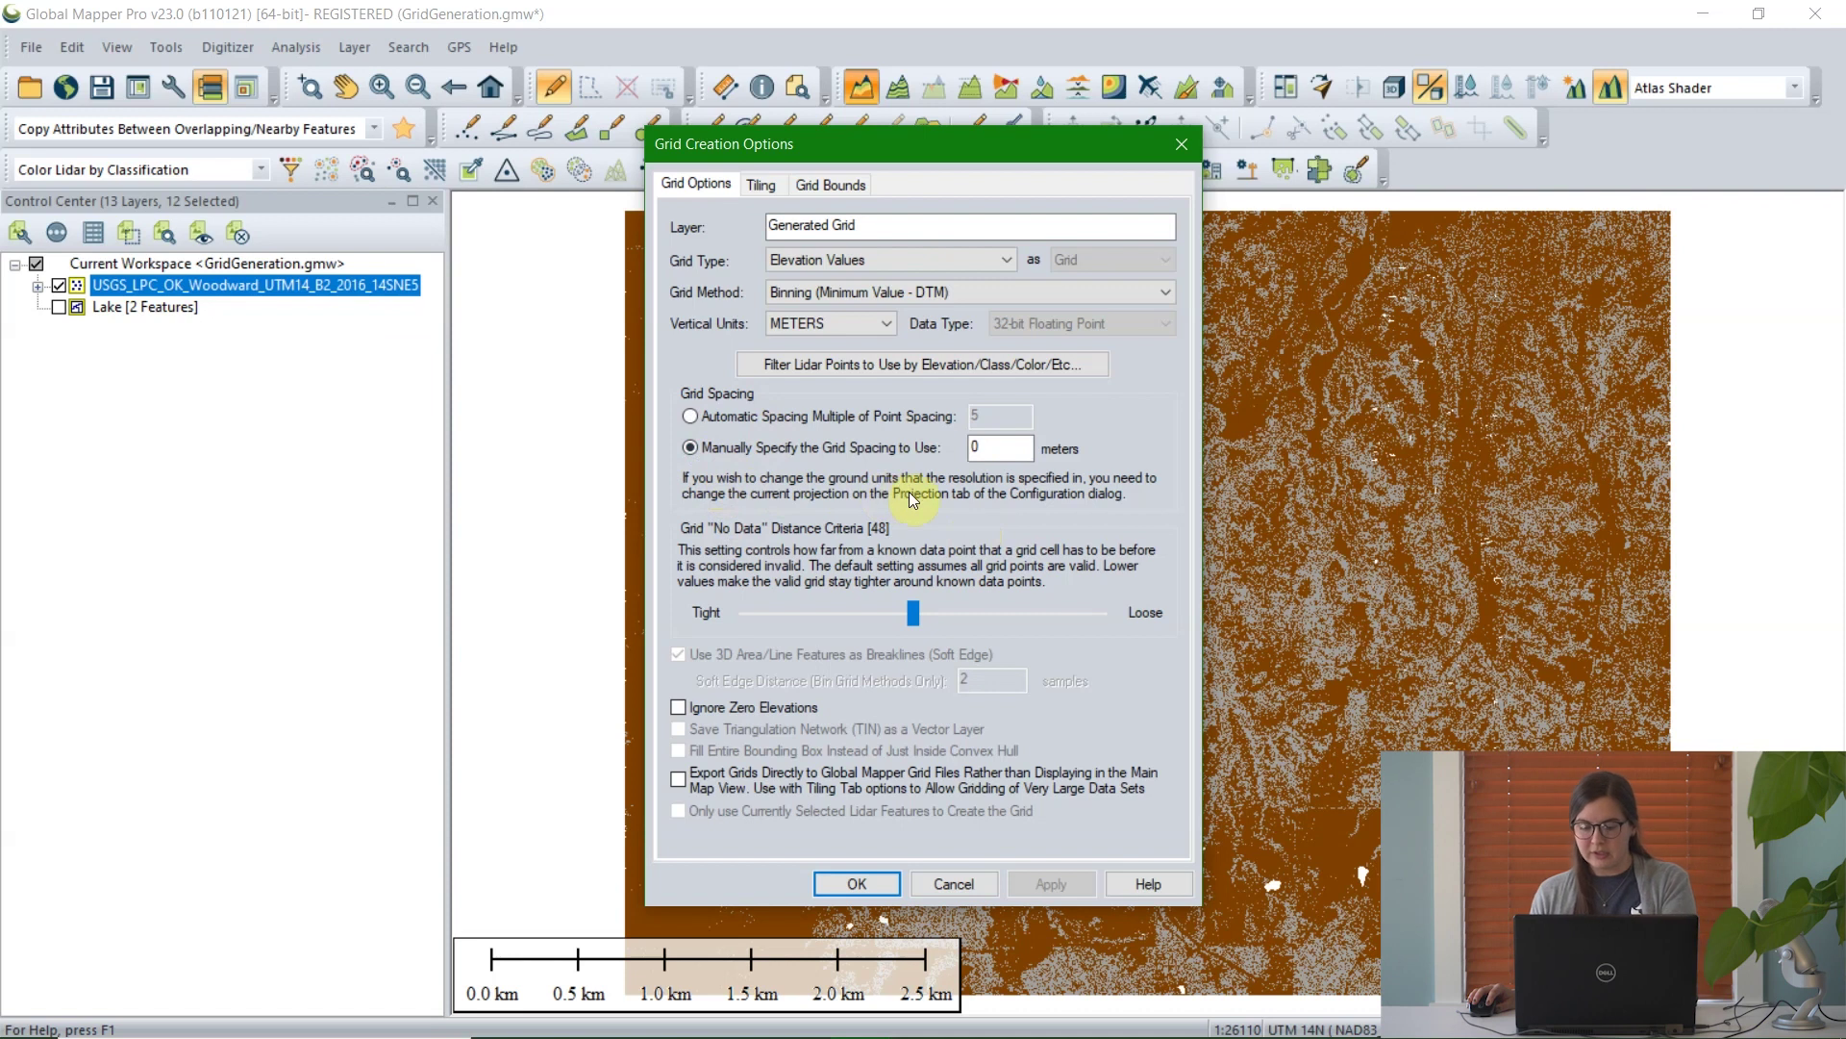
pyautogui.press('Tab')
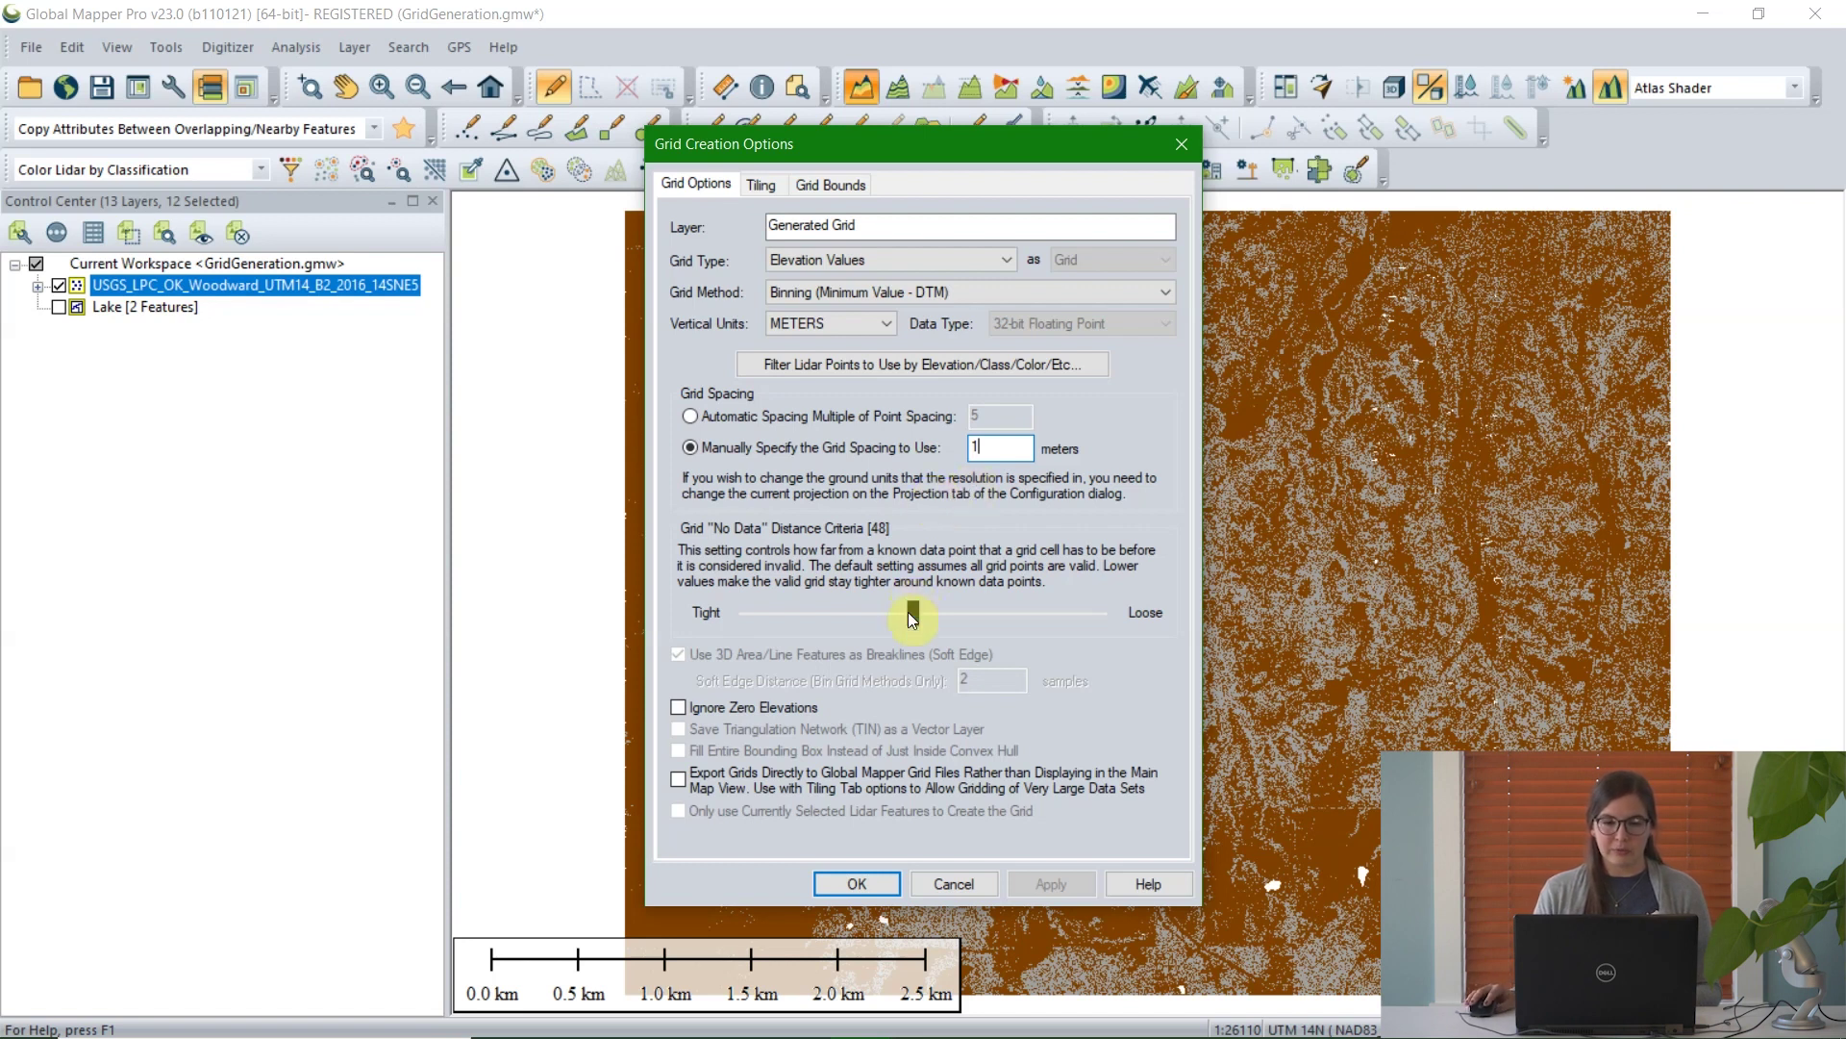
pyautogui.moveTo(907, 612); pyautogui.dragTo(729, 608)
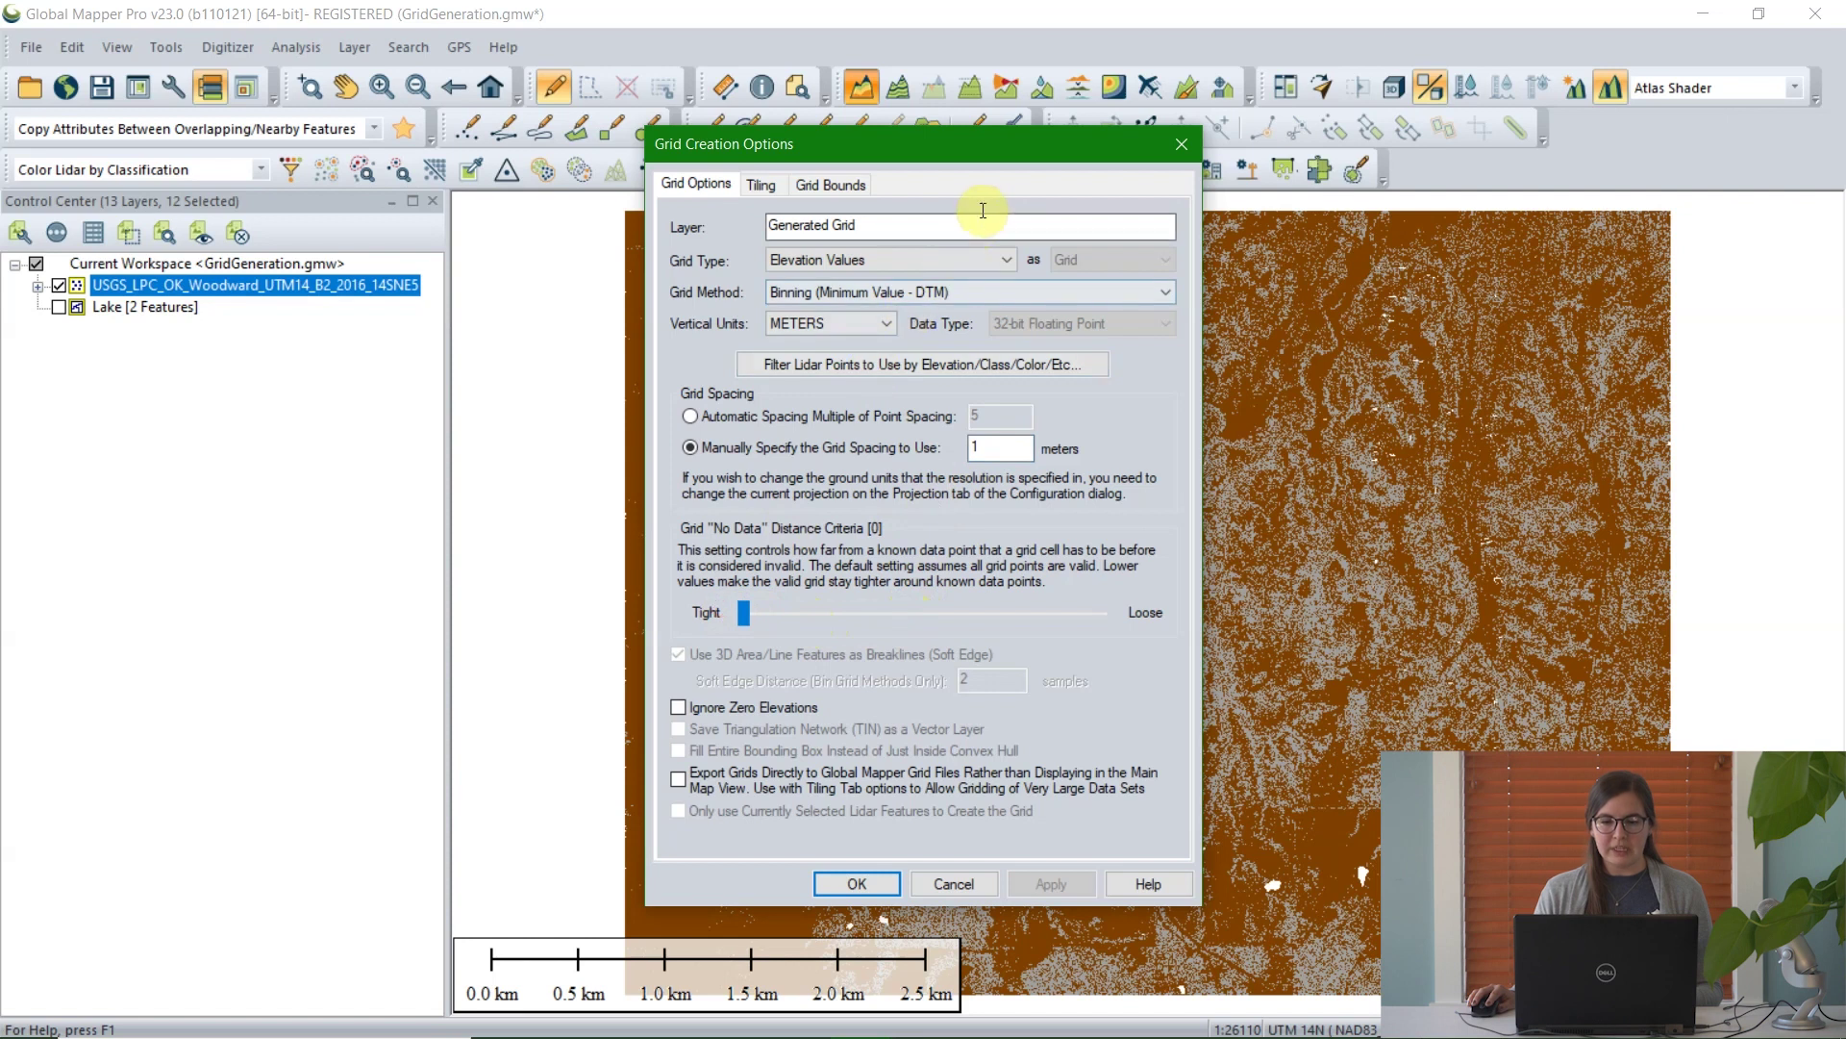
# Try no-data distance settings against the lake, finally returning it to 48.
pyautogui.moveTo(989, 160); pyautogui.dragTo(799, 181)
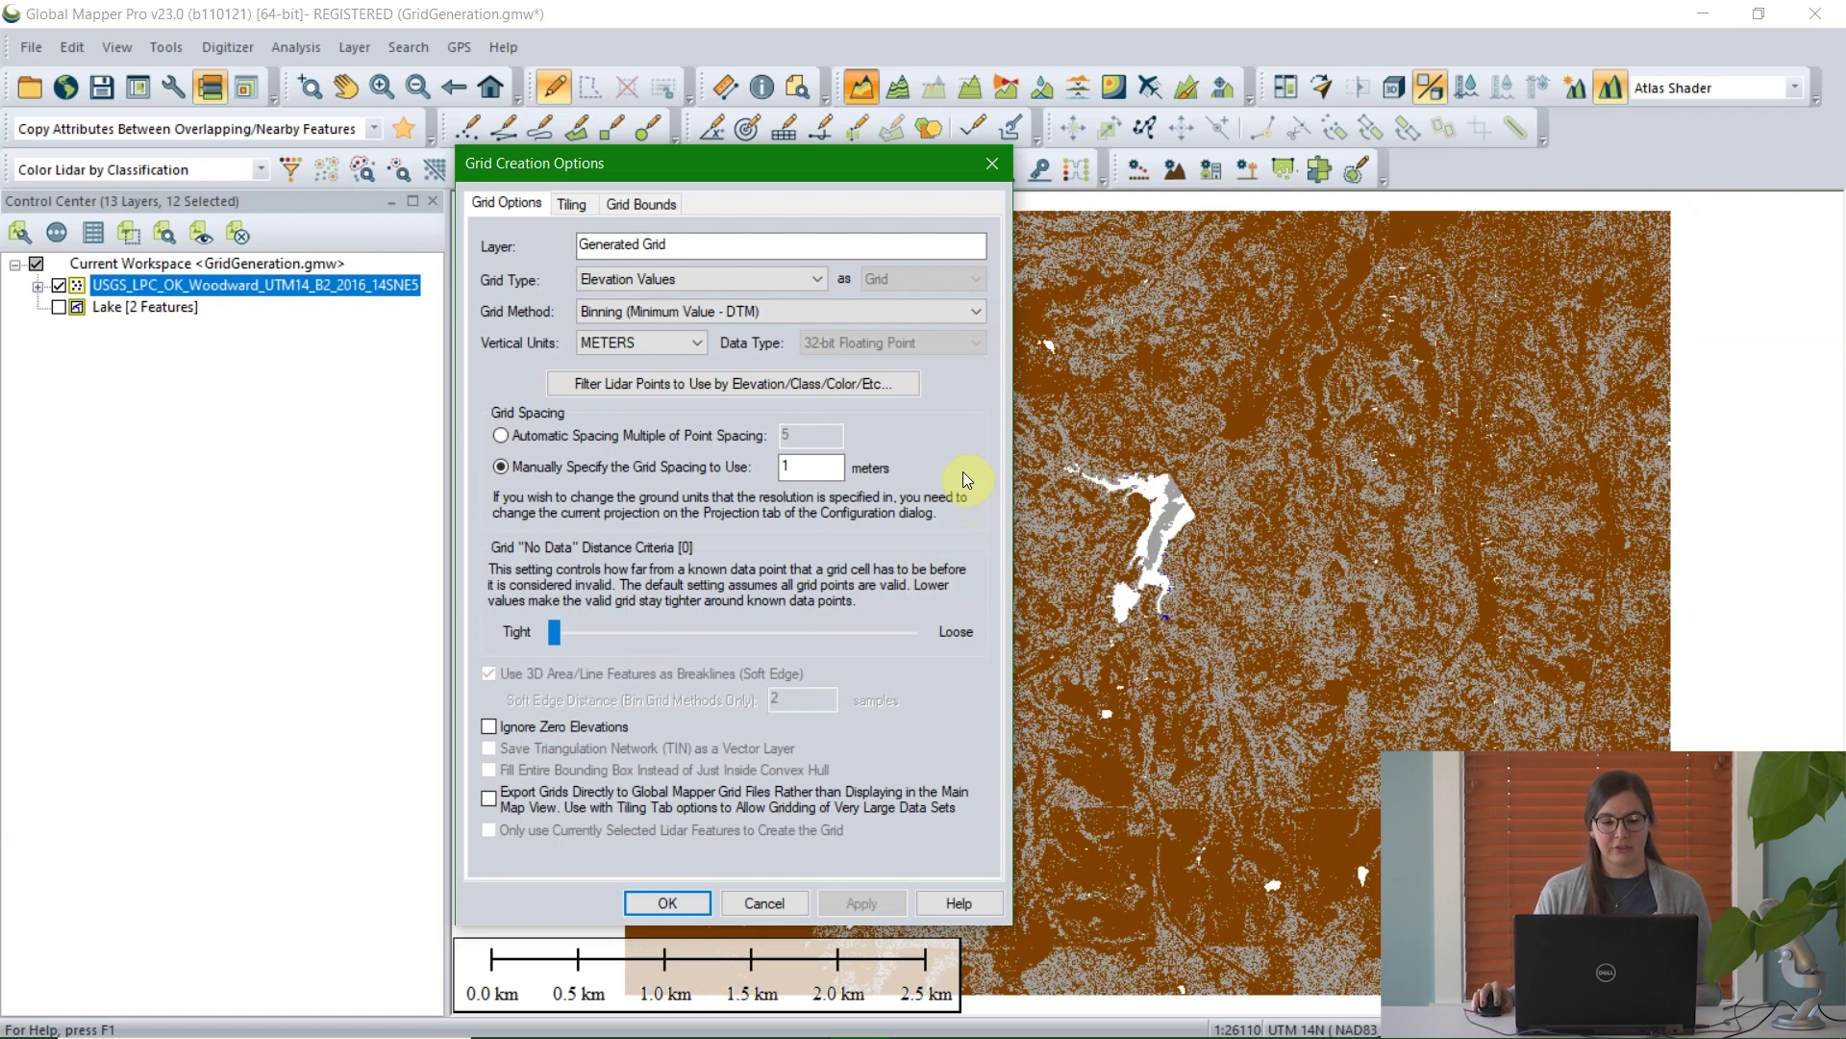
pyautogui.click(597, 632)
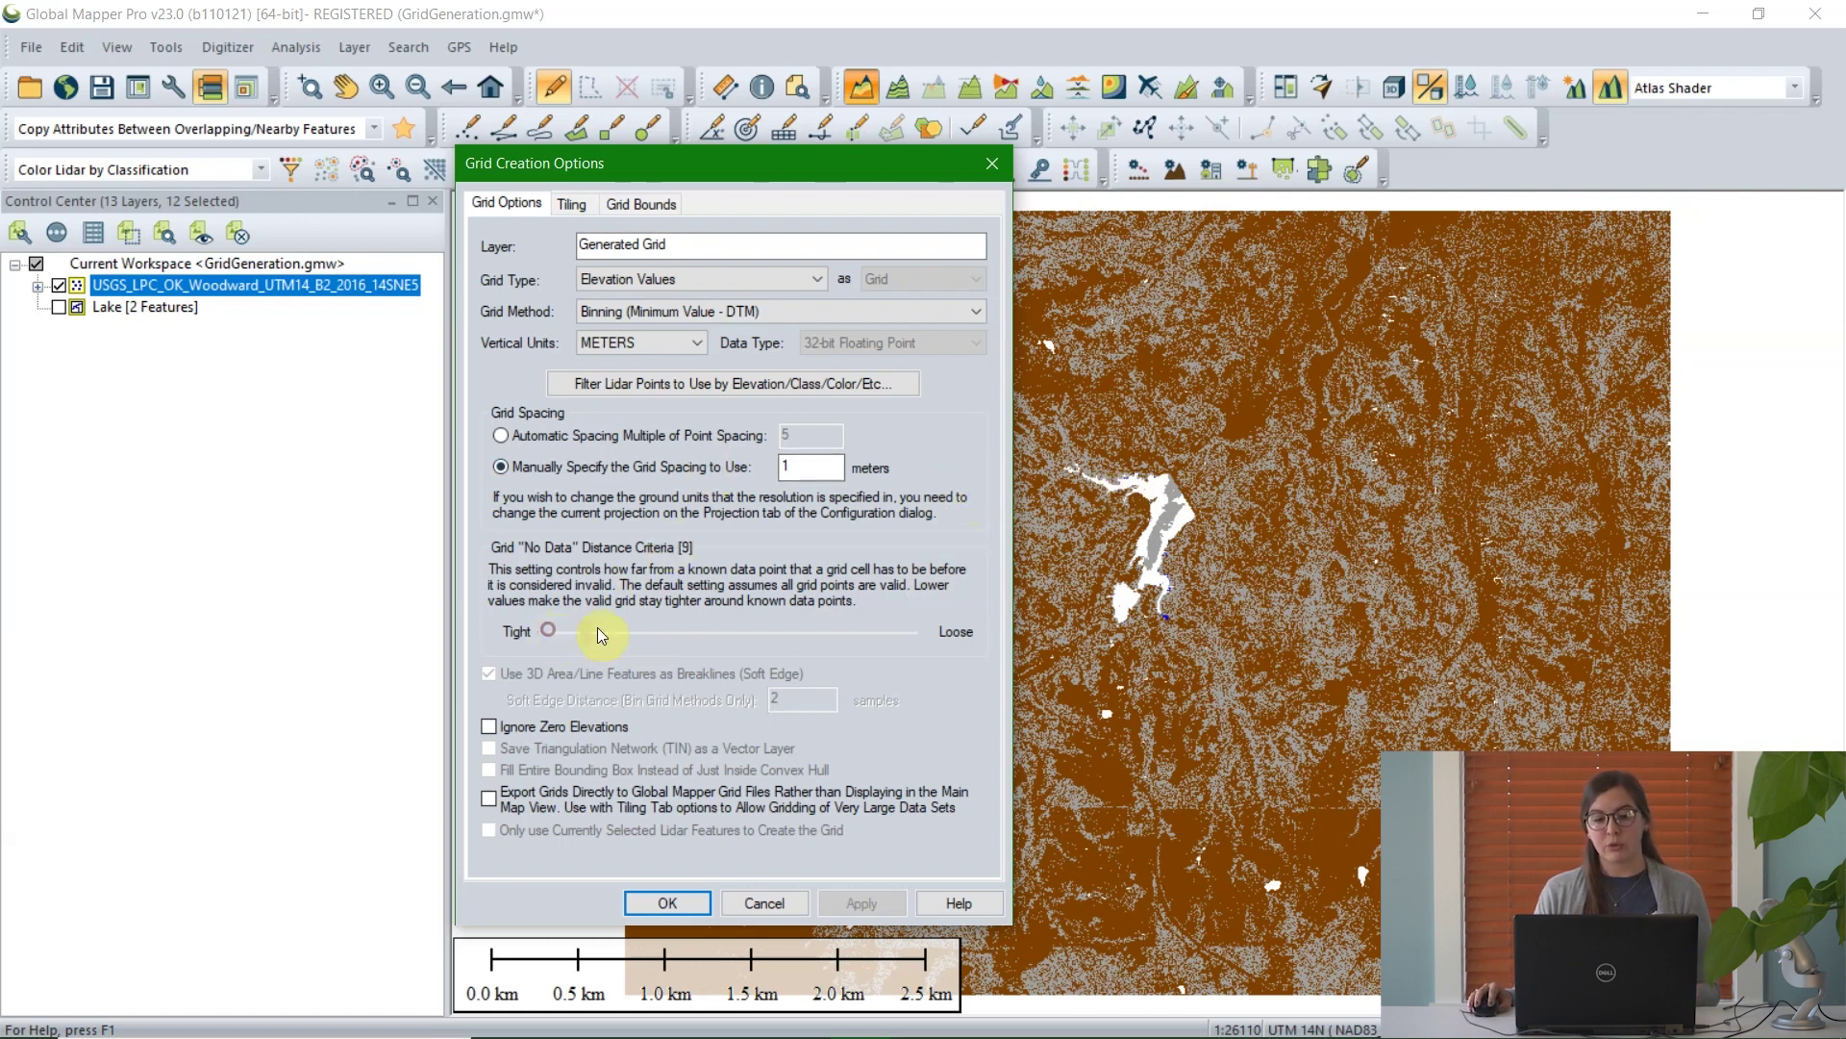
pyautogui.moveTo(597, 632); pyautogui.dragTo(989, 597)
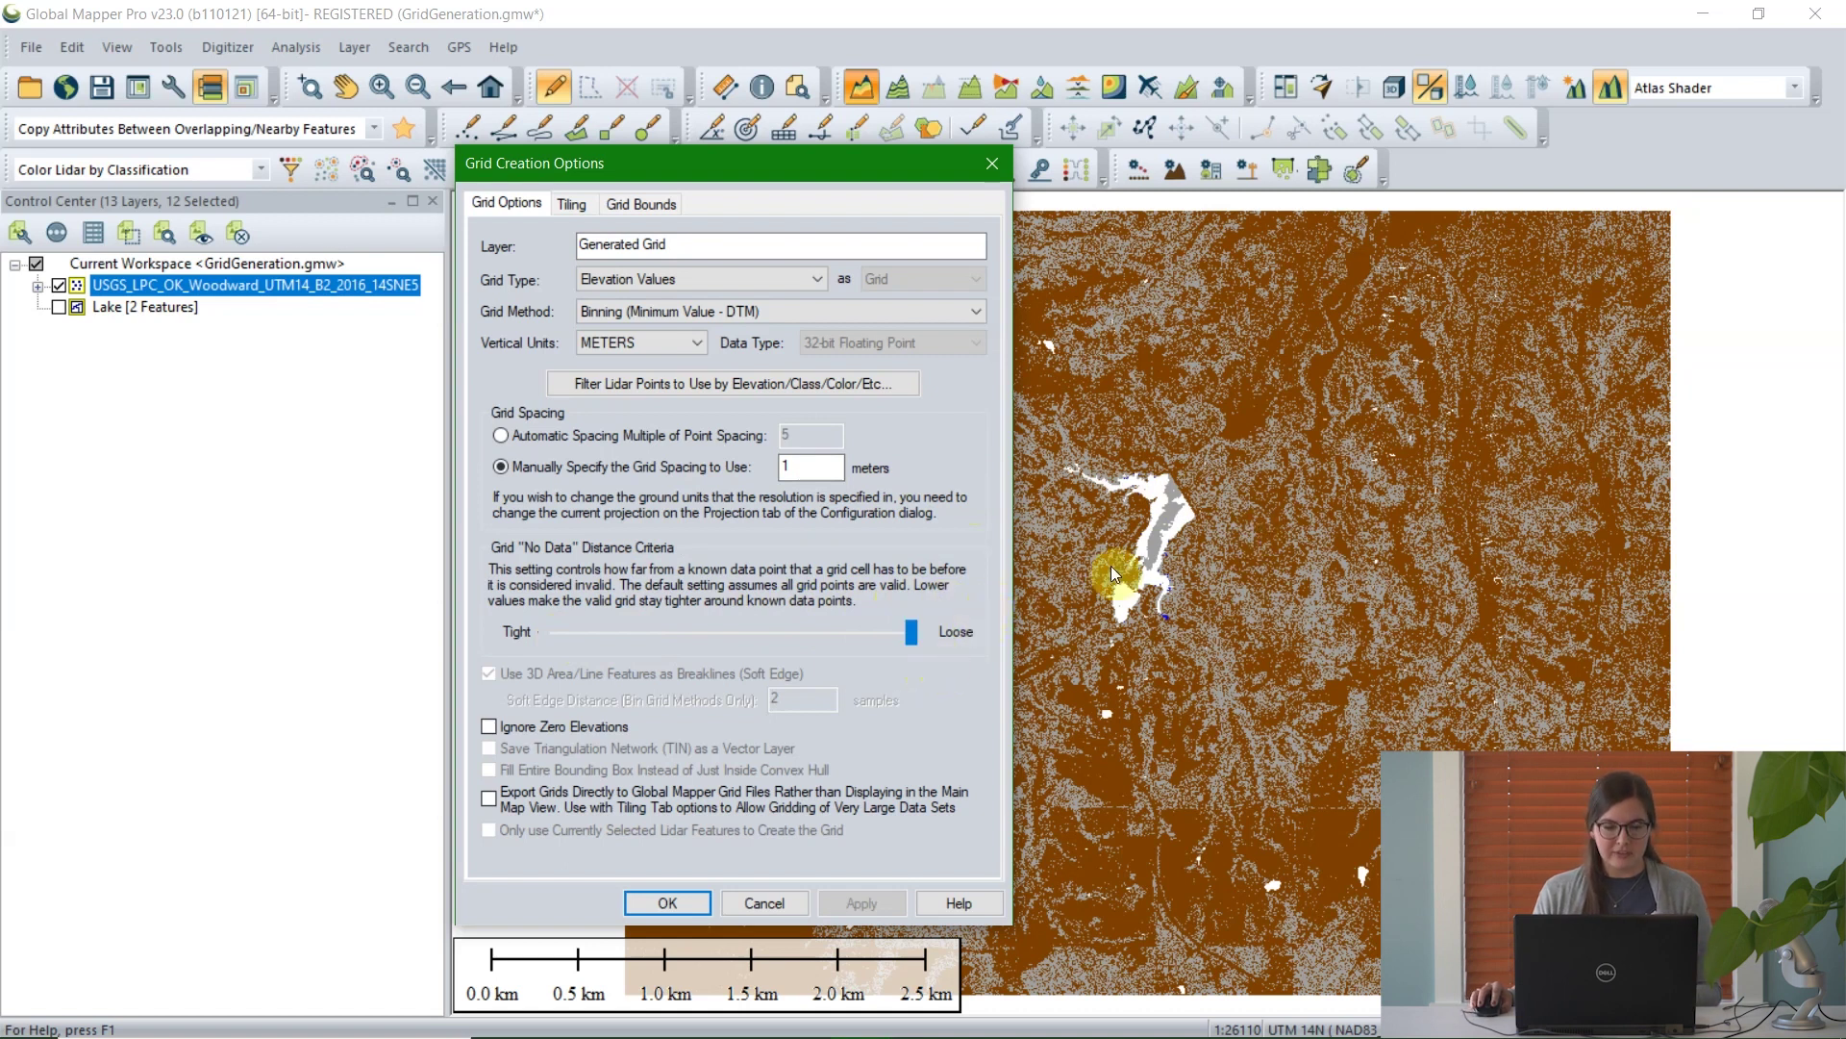
pyautogui.moveTo(910, 632); pyautogui.dragTo(718, 627)
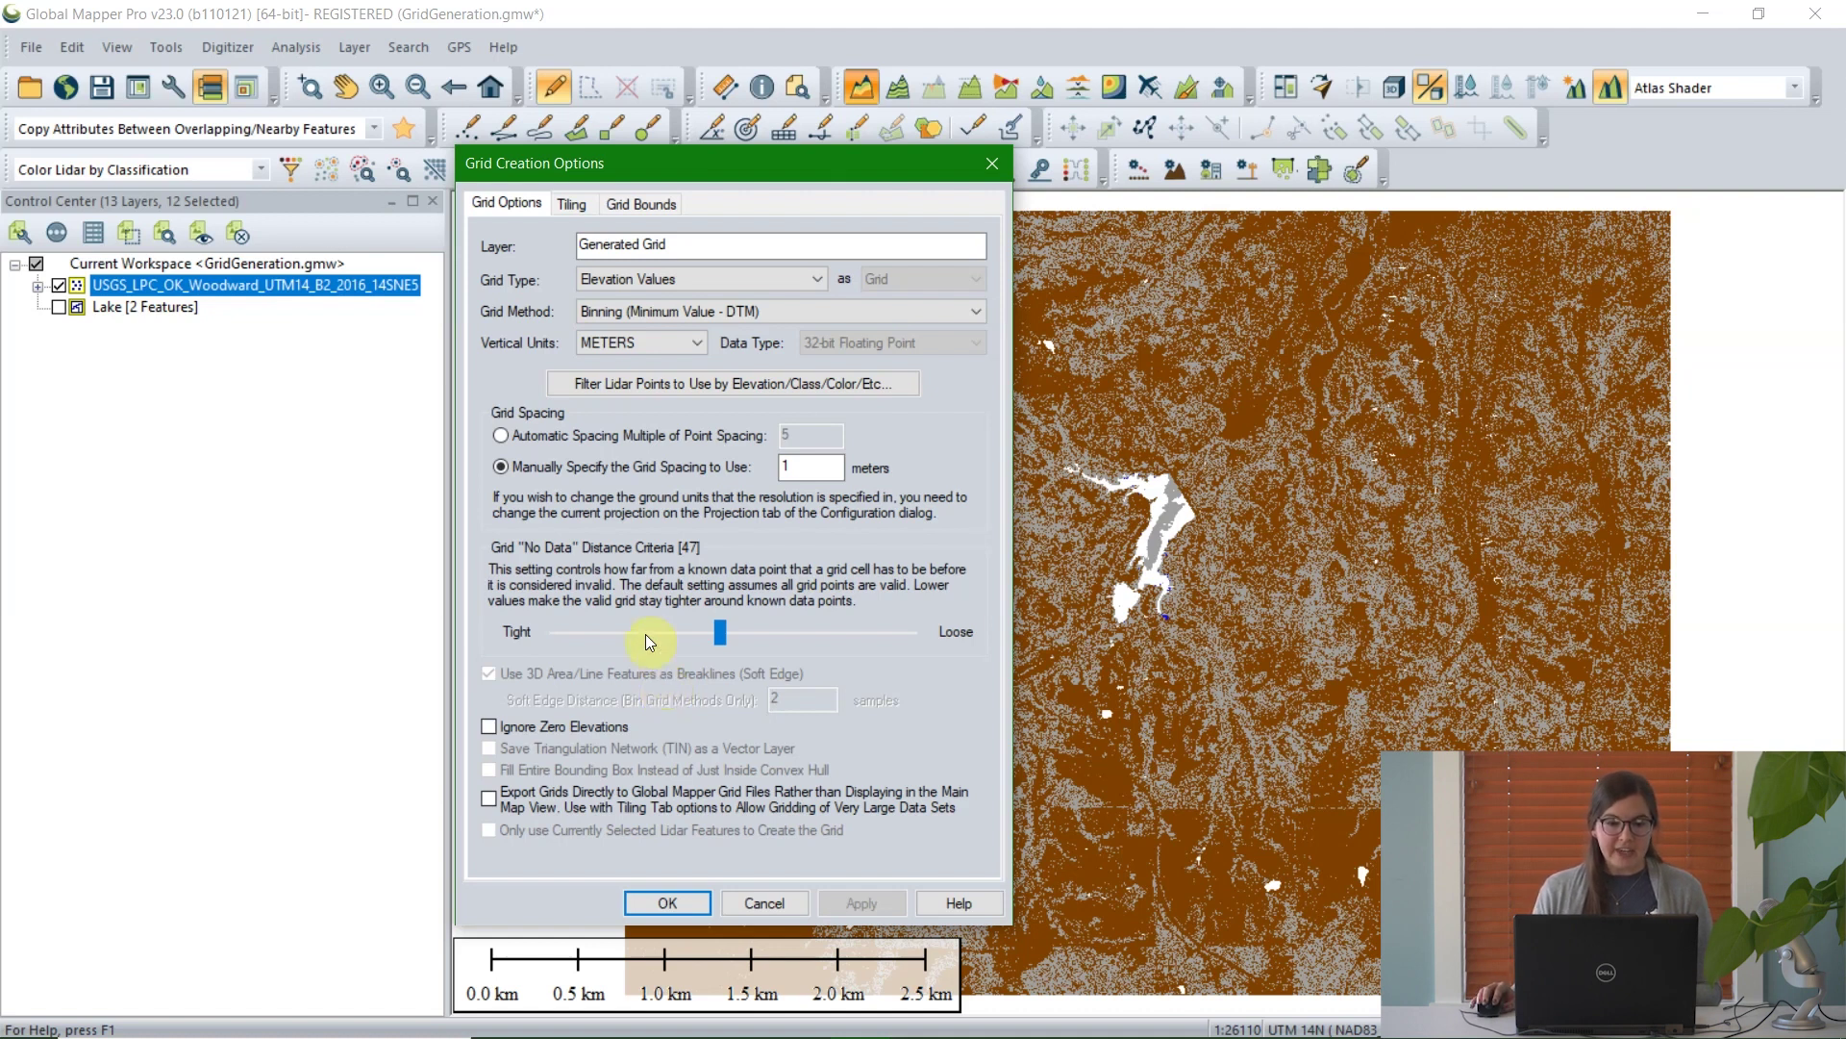
pyautogui.click(584, 201)
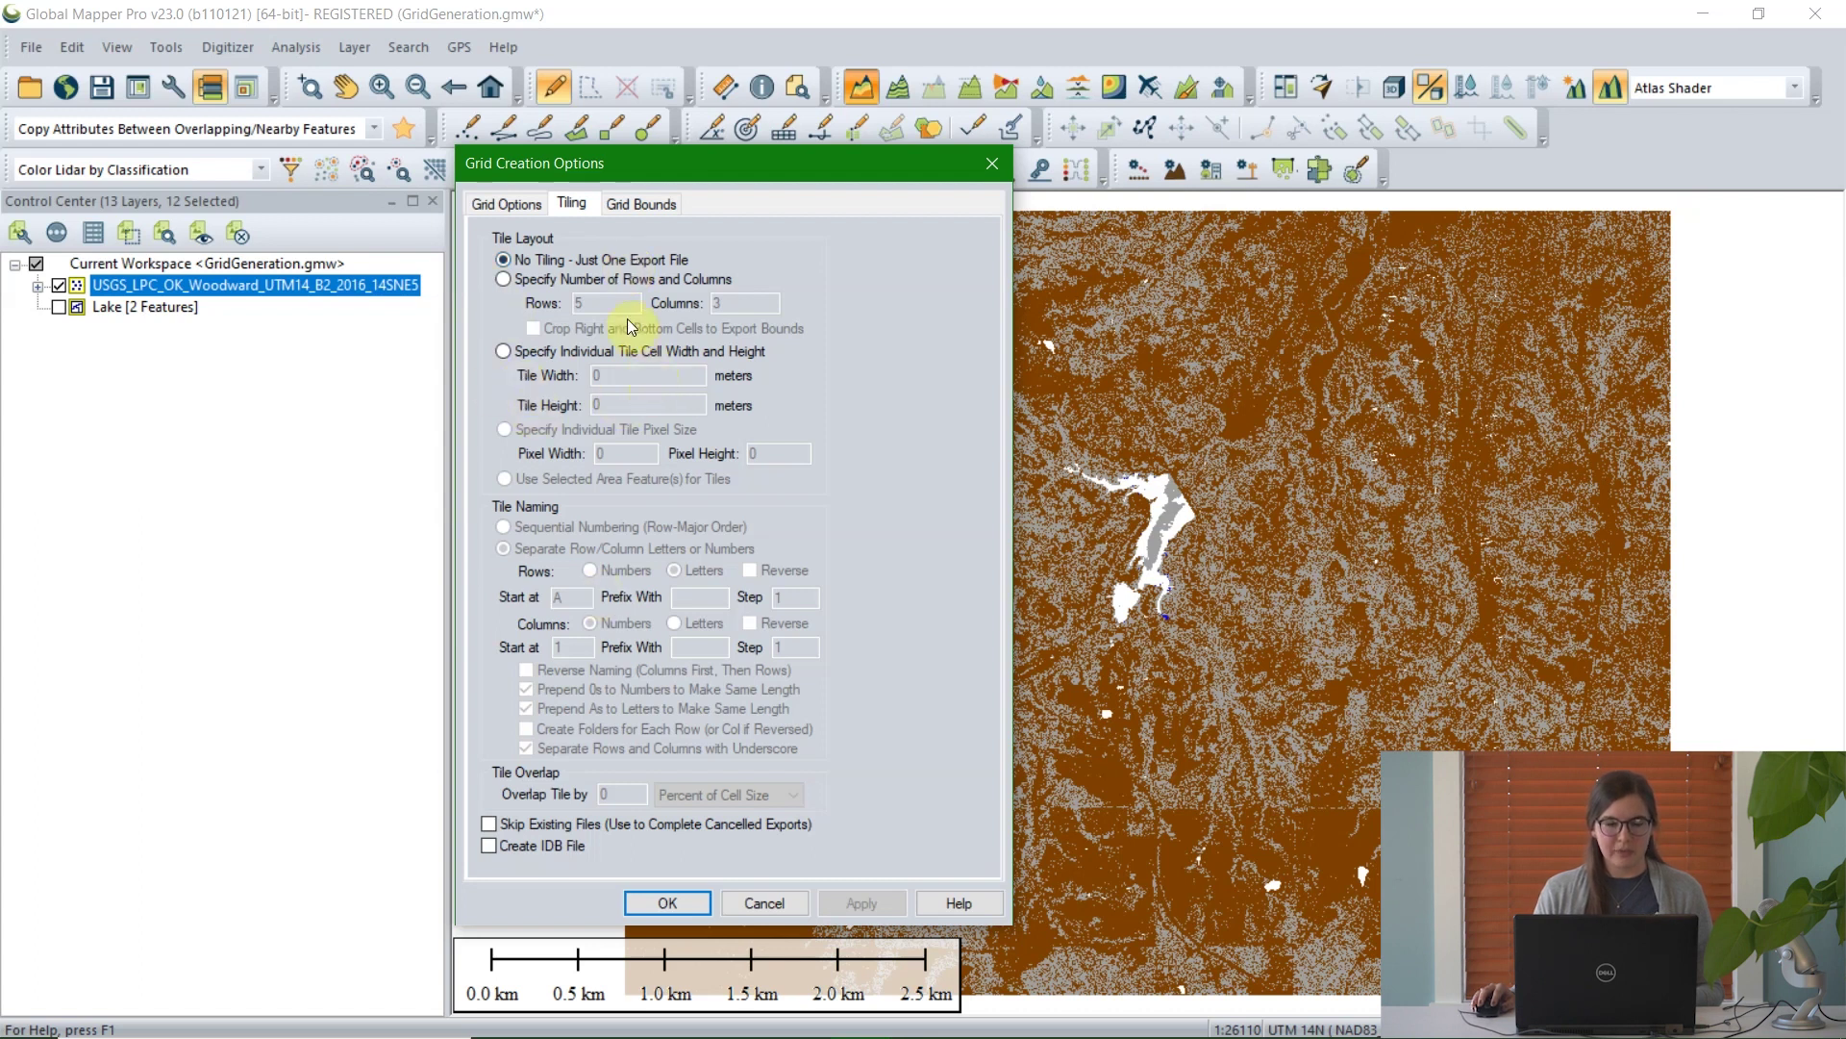
# Limit the grid bounds to a box drawn around the lake.
pyautogui.click(649, 206)
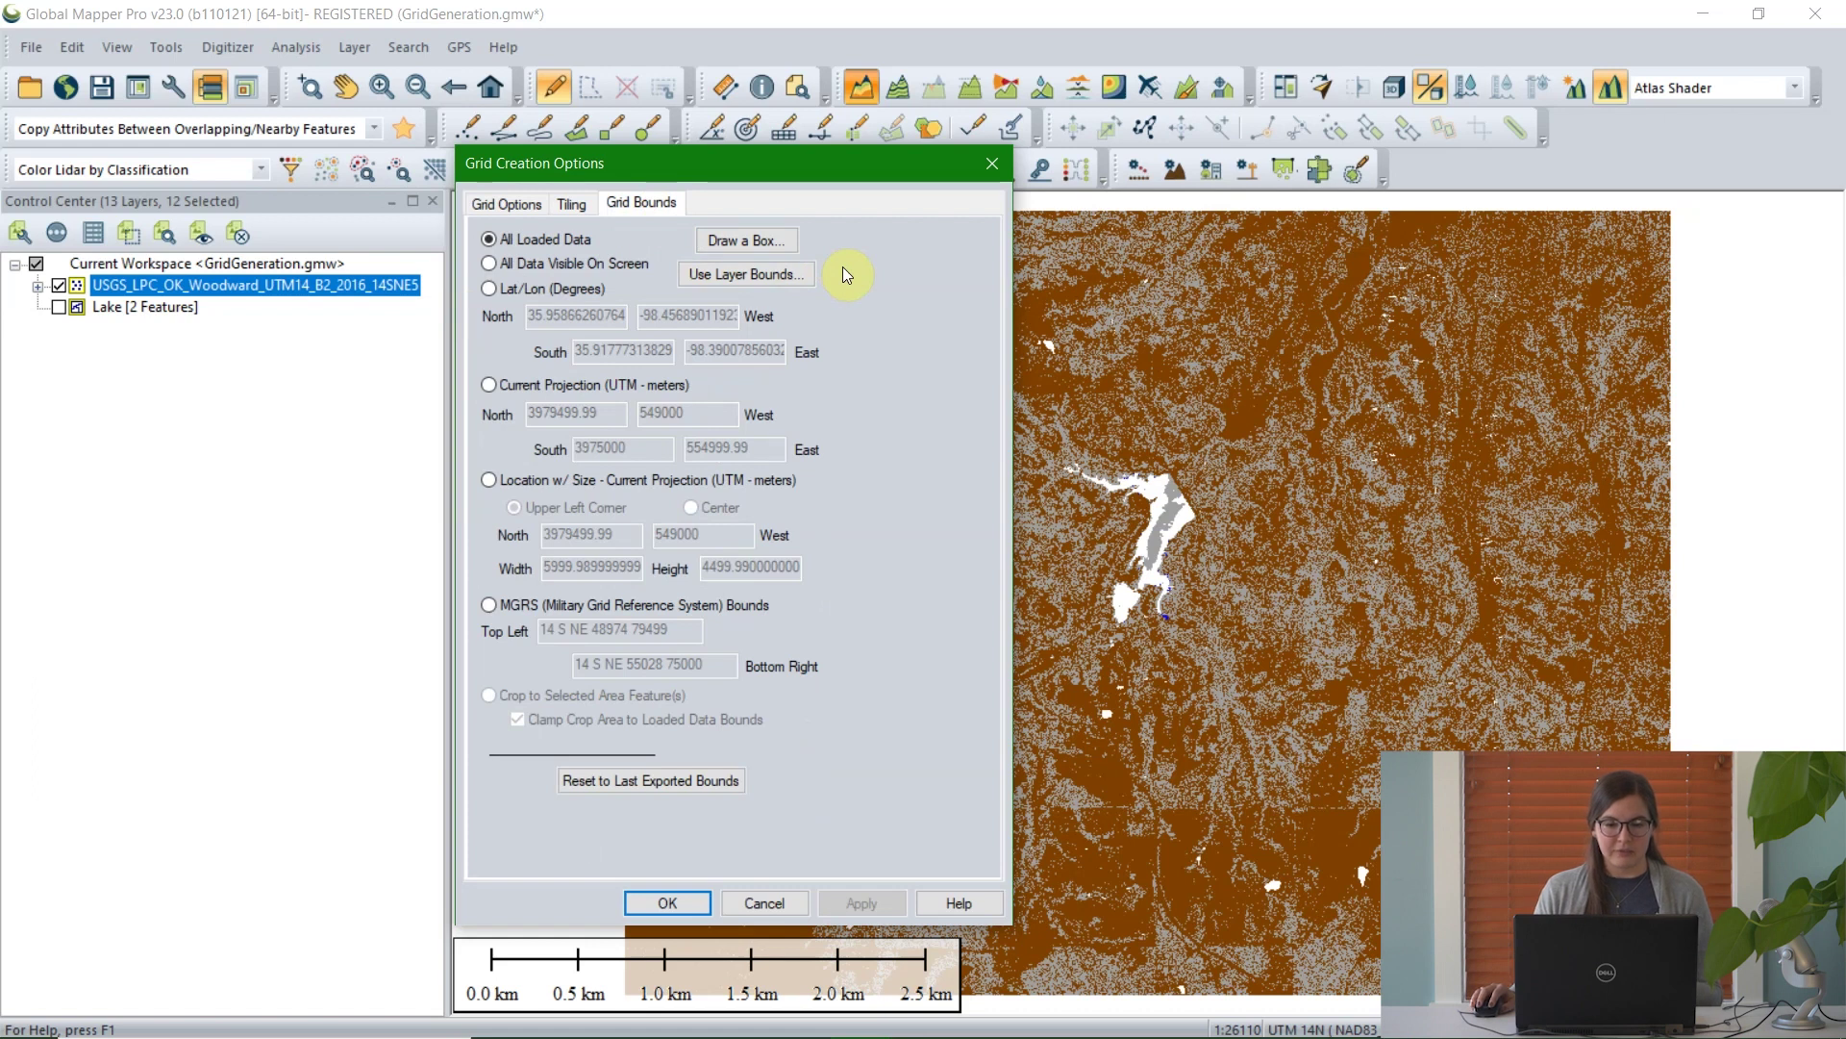
pyautogui.click(783, 250)
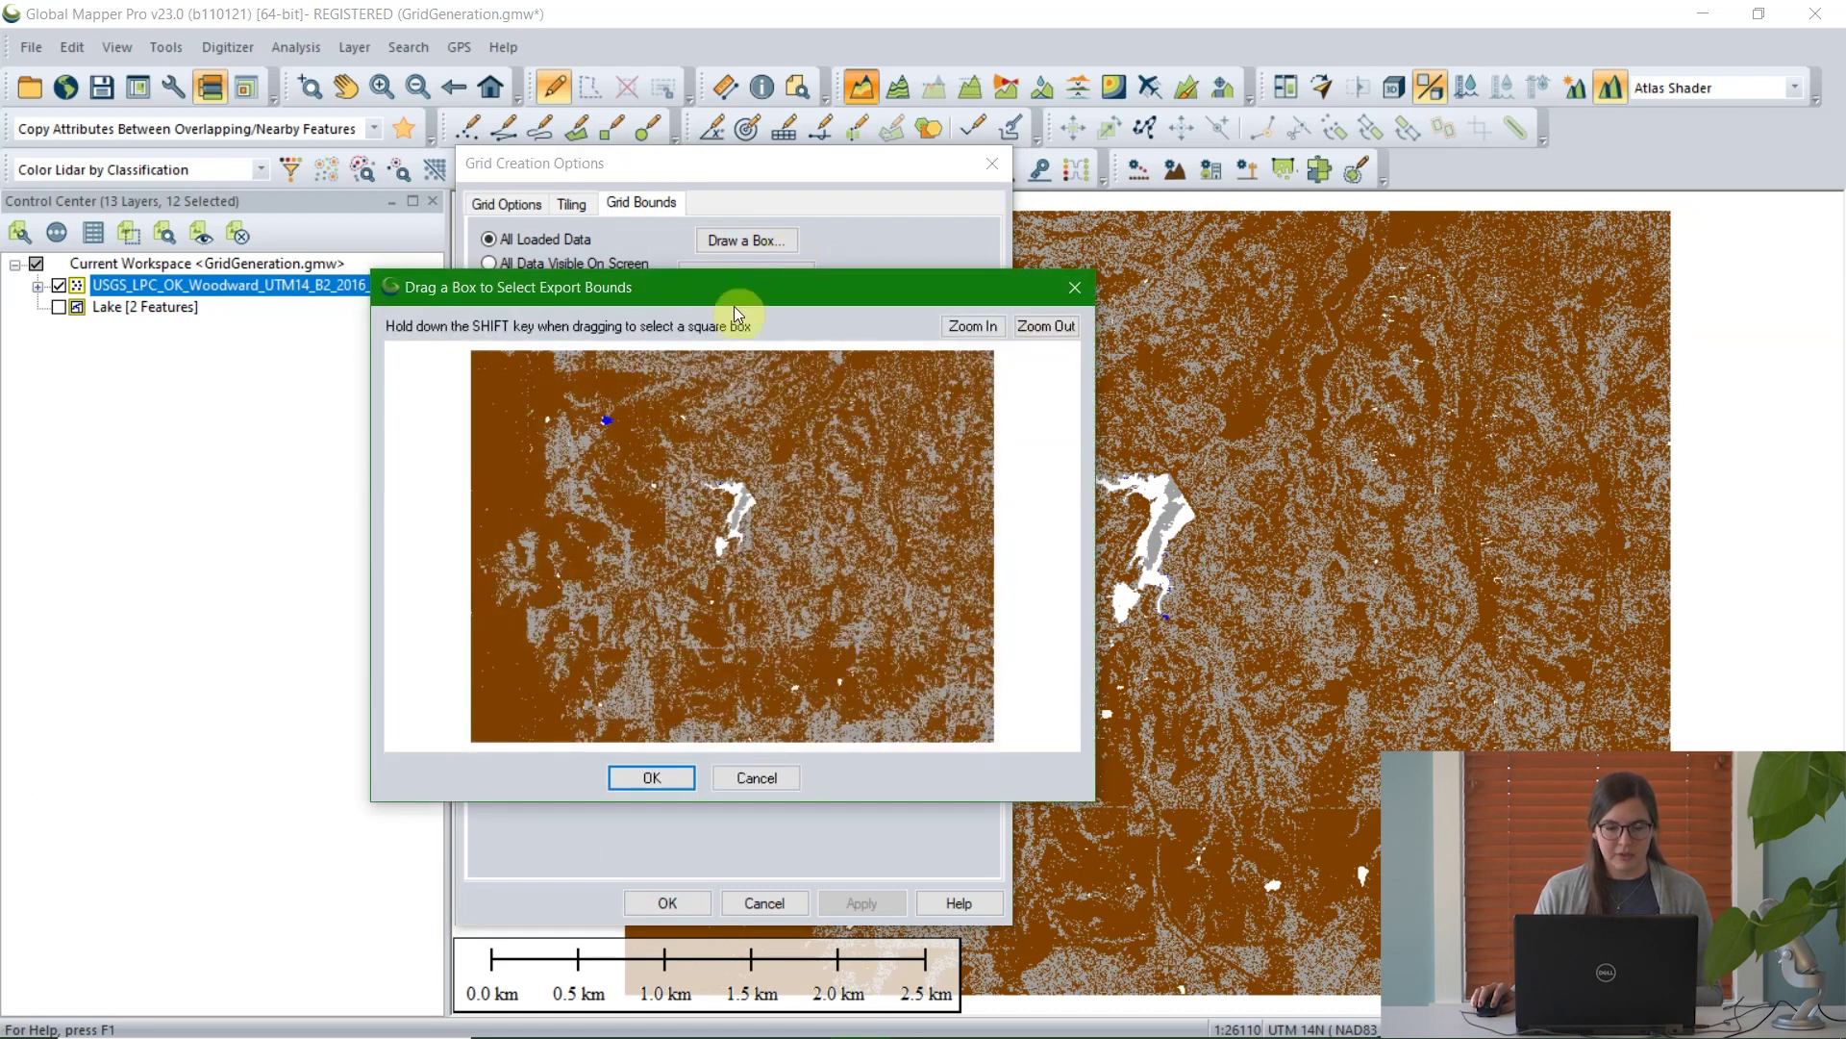
pyautogui.moveTo(618, 400); pyautogui.dragTo(853, 642)
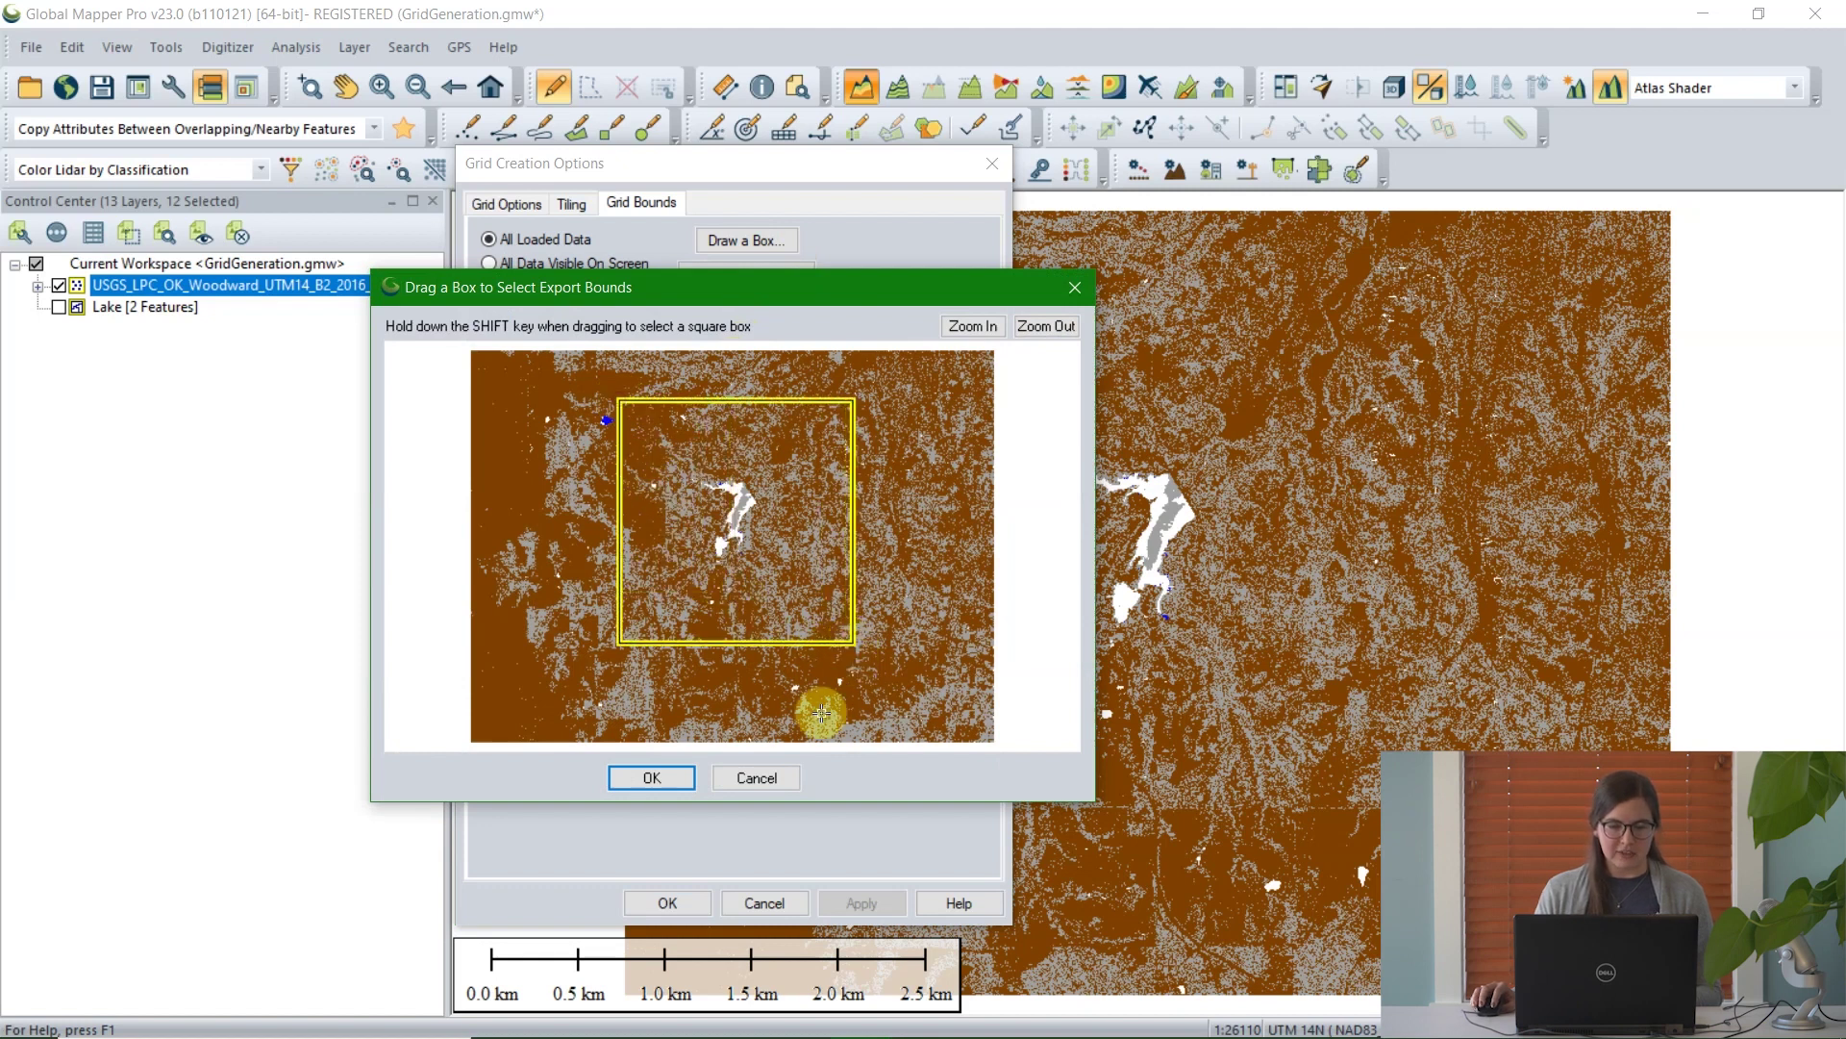
pyautogui.click(673, 776)
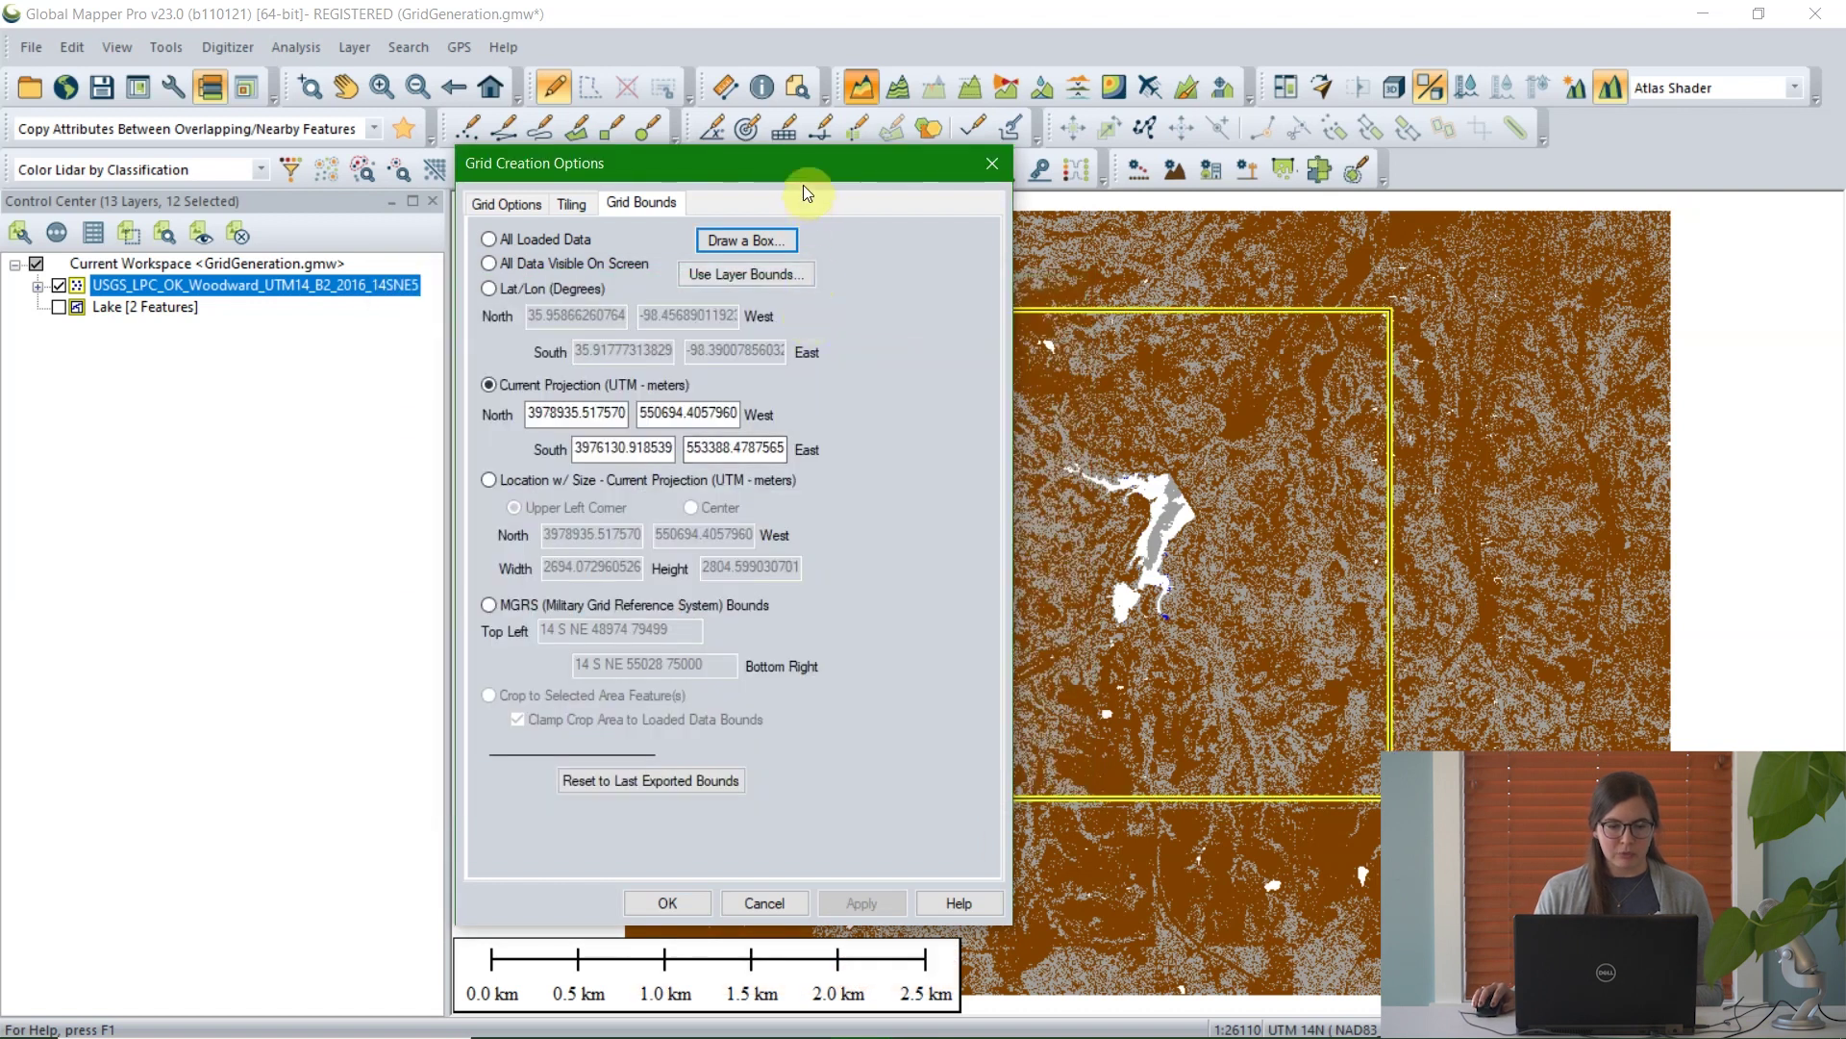
# Generate the elevation grid for the boxed lake area.
pyautogui.moveTo(800, 165); pyautogui.dragTo(720, 149)
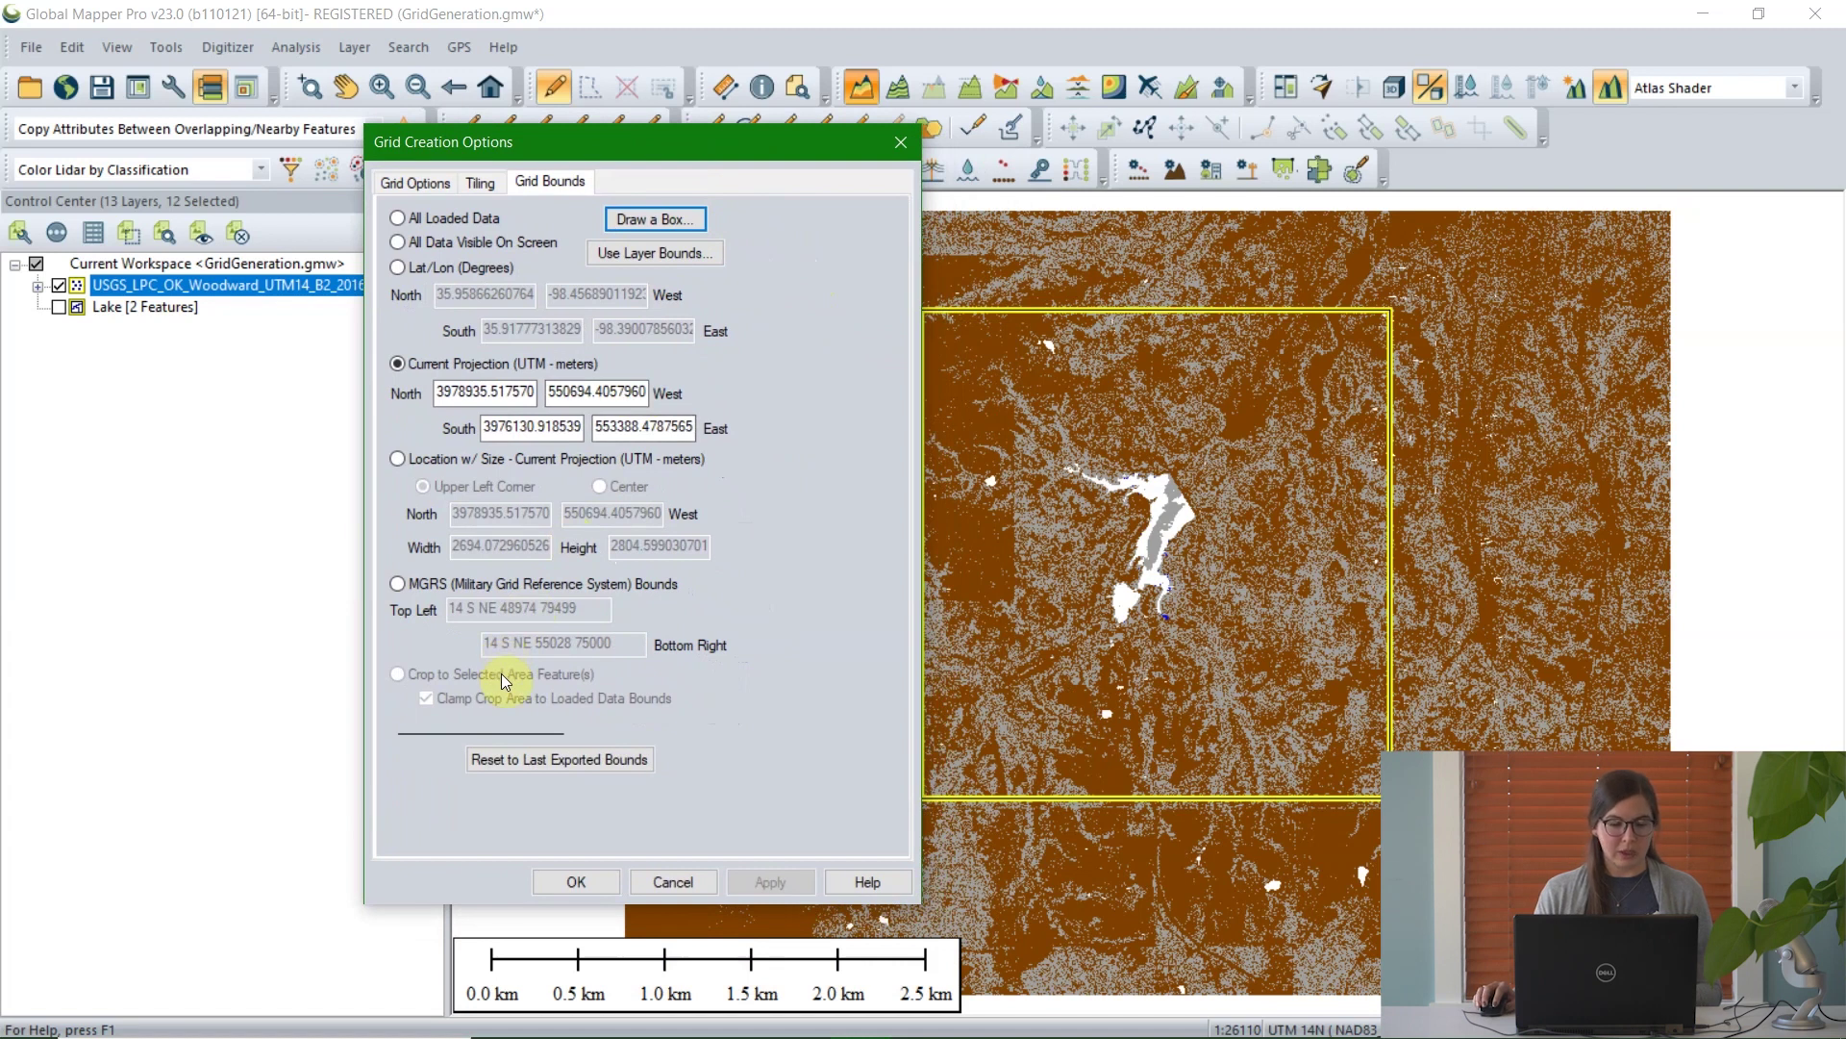
pyautogui.click(396, 678)
pyautogui.click(396, 678)
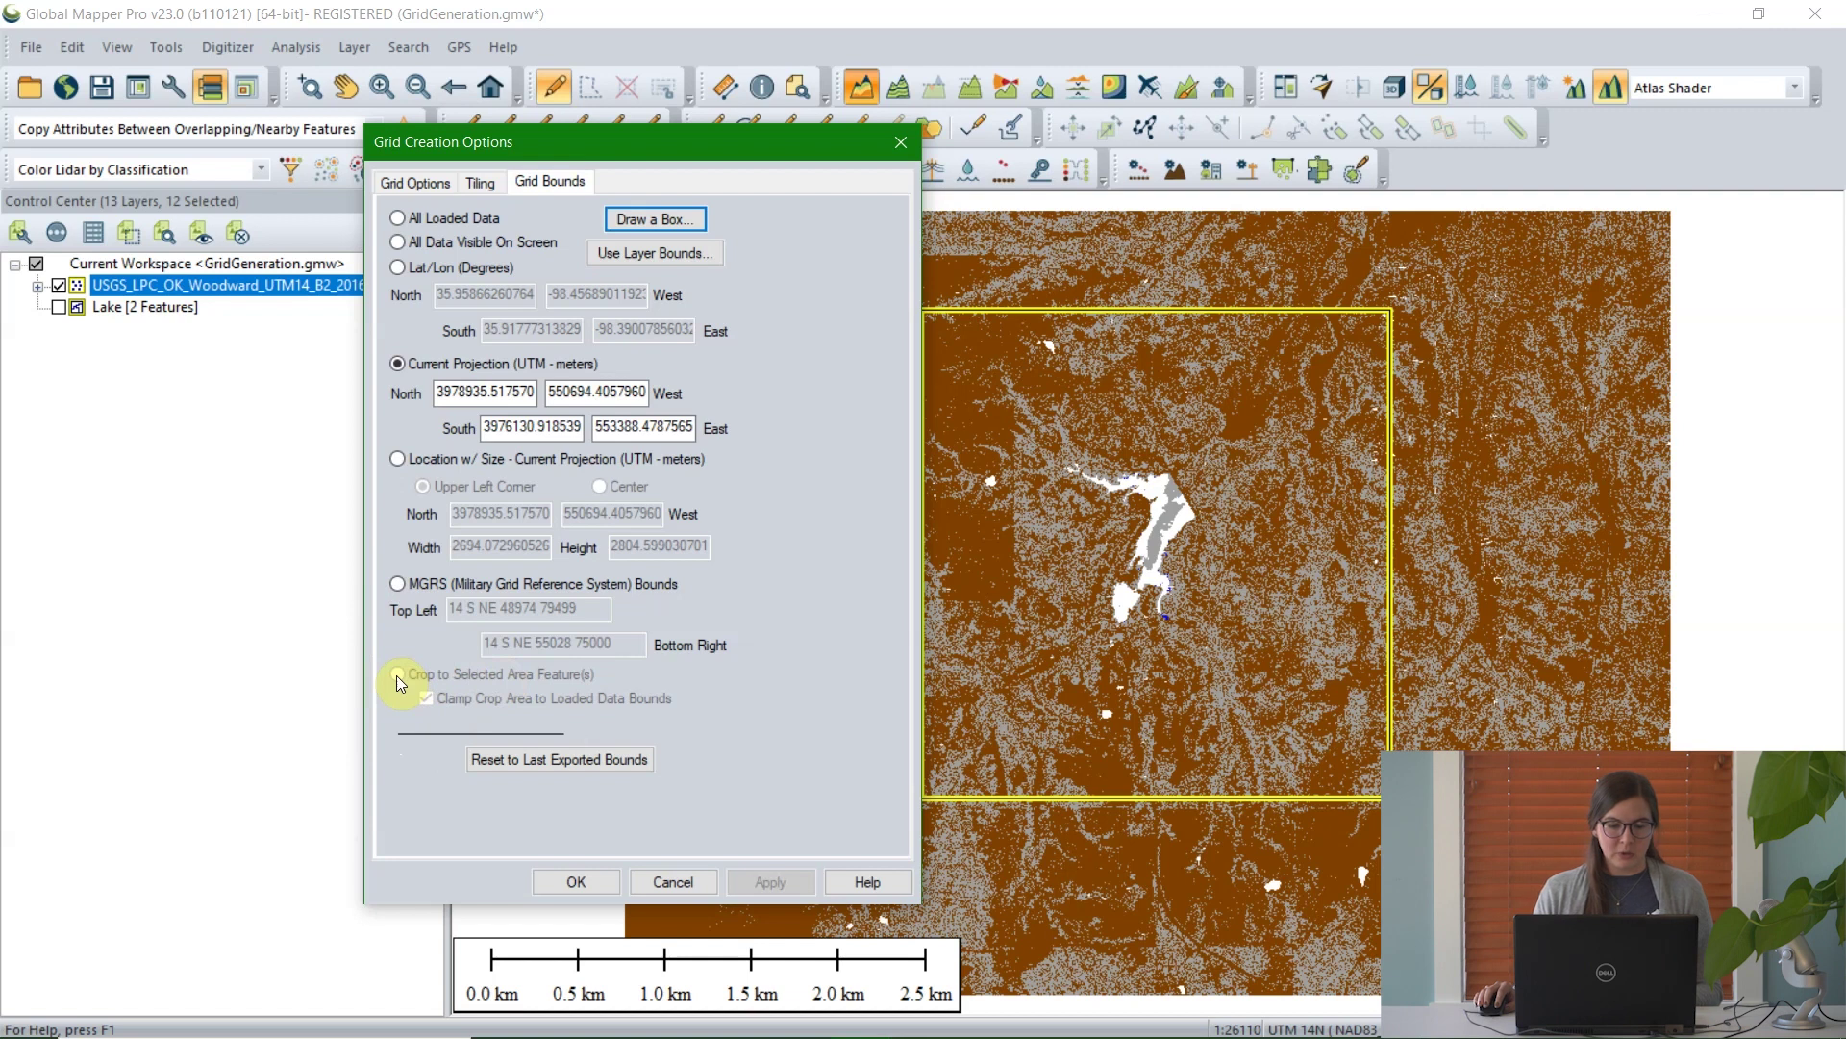
pyautogui.click(557, 875)
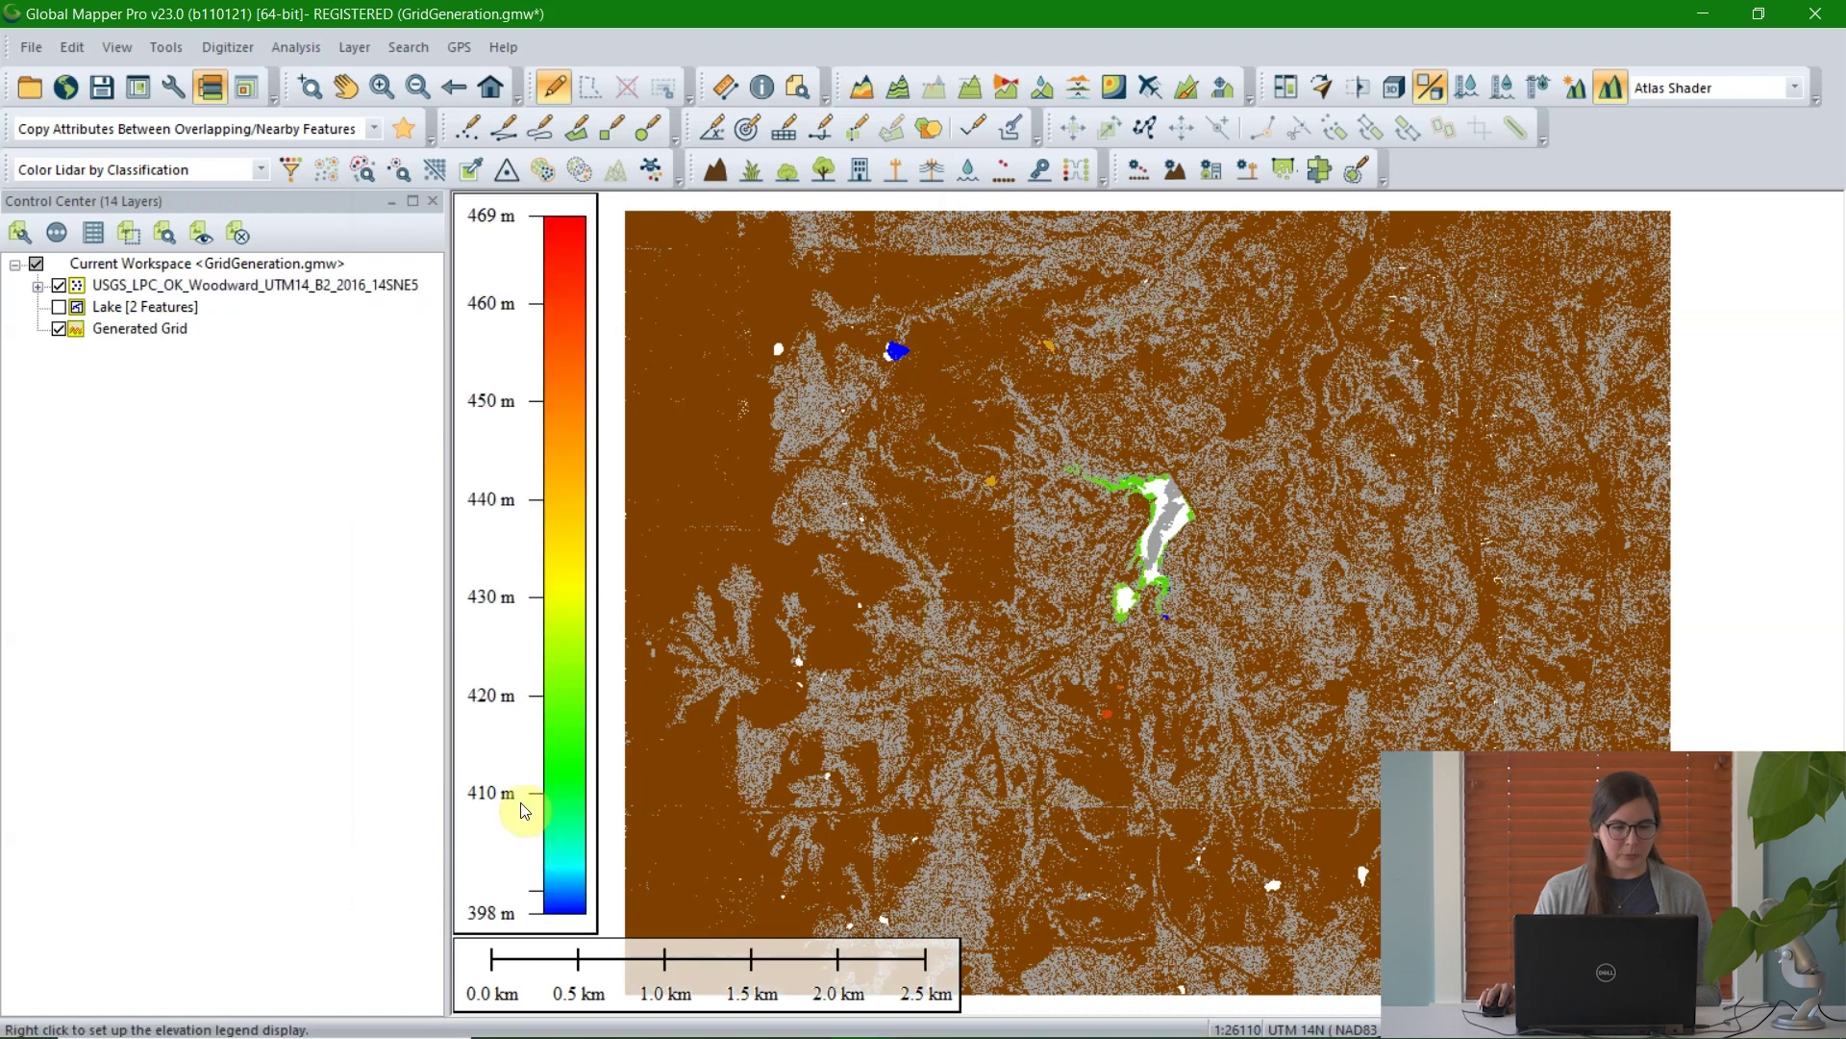
# Hide the lidar points layer and zoom in on the lake to view the coloured grid.
pyautogui.click(61, 285)
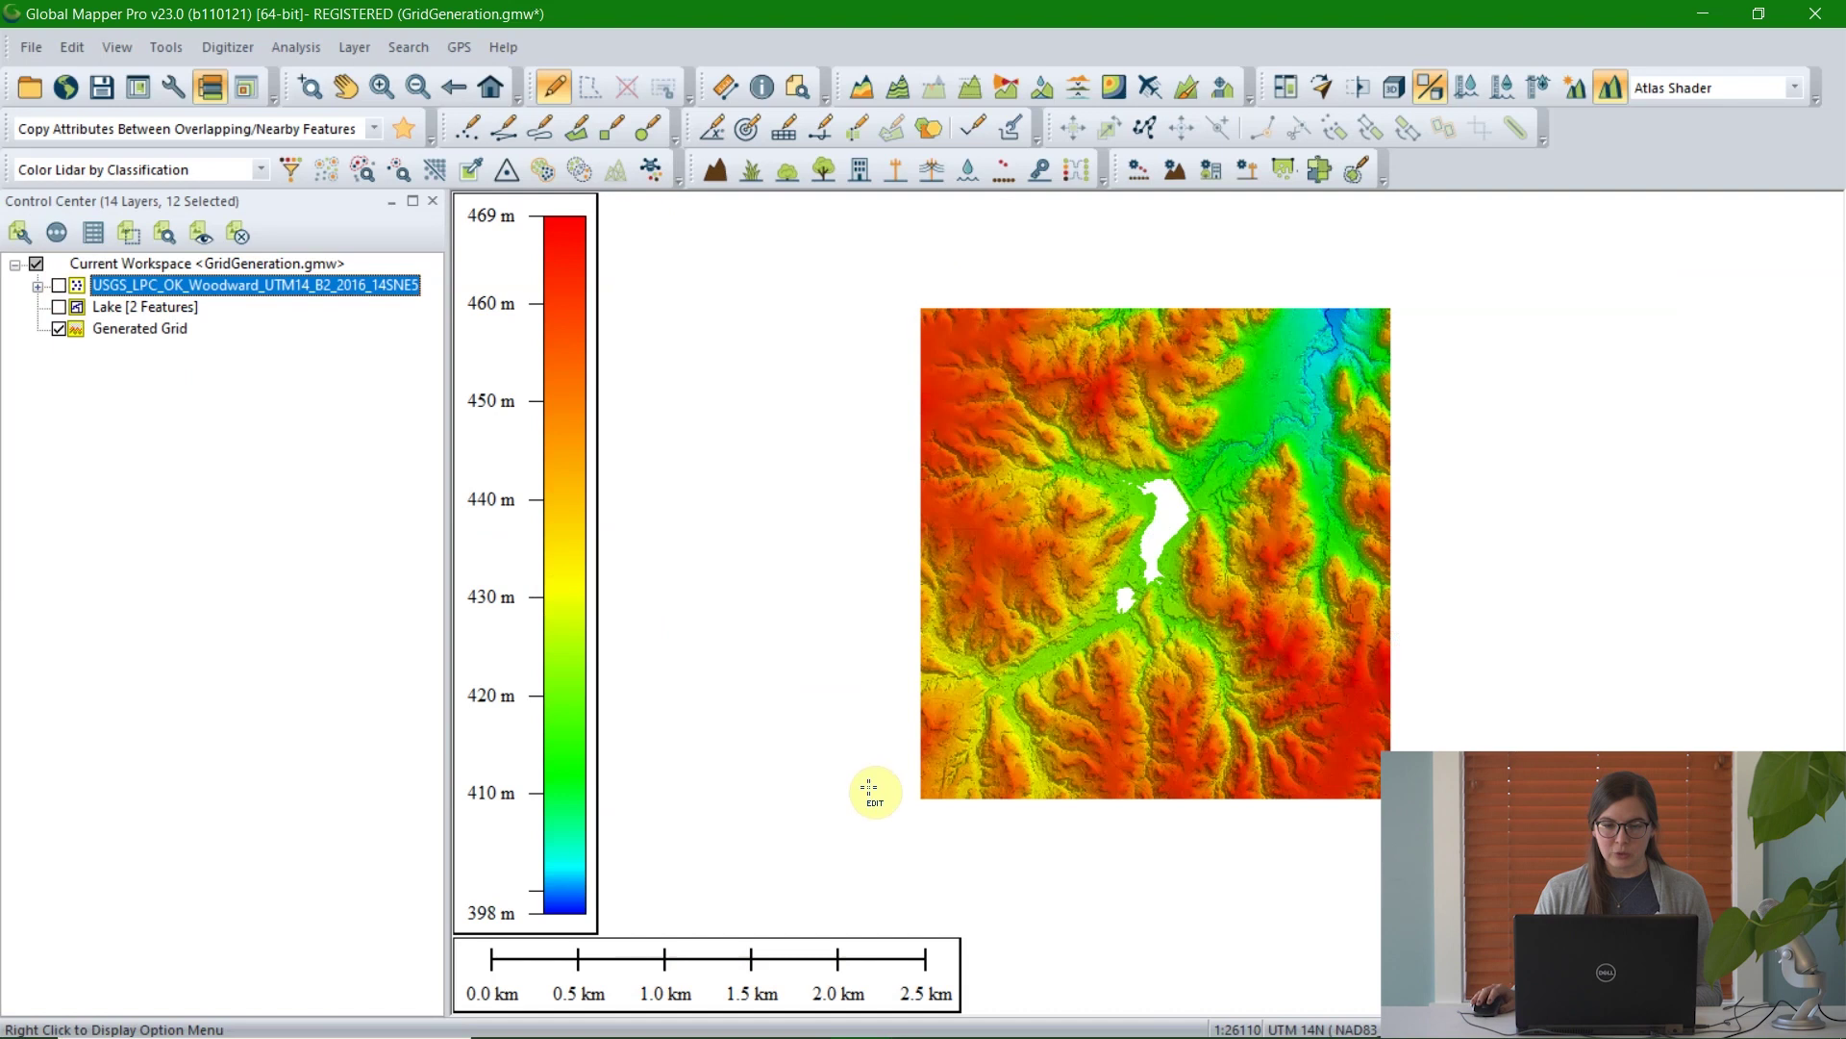
pyautogui.scroll(1, 1337, 498)
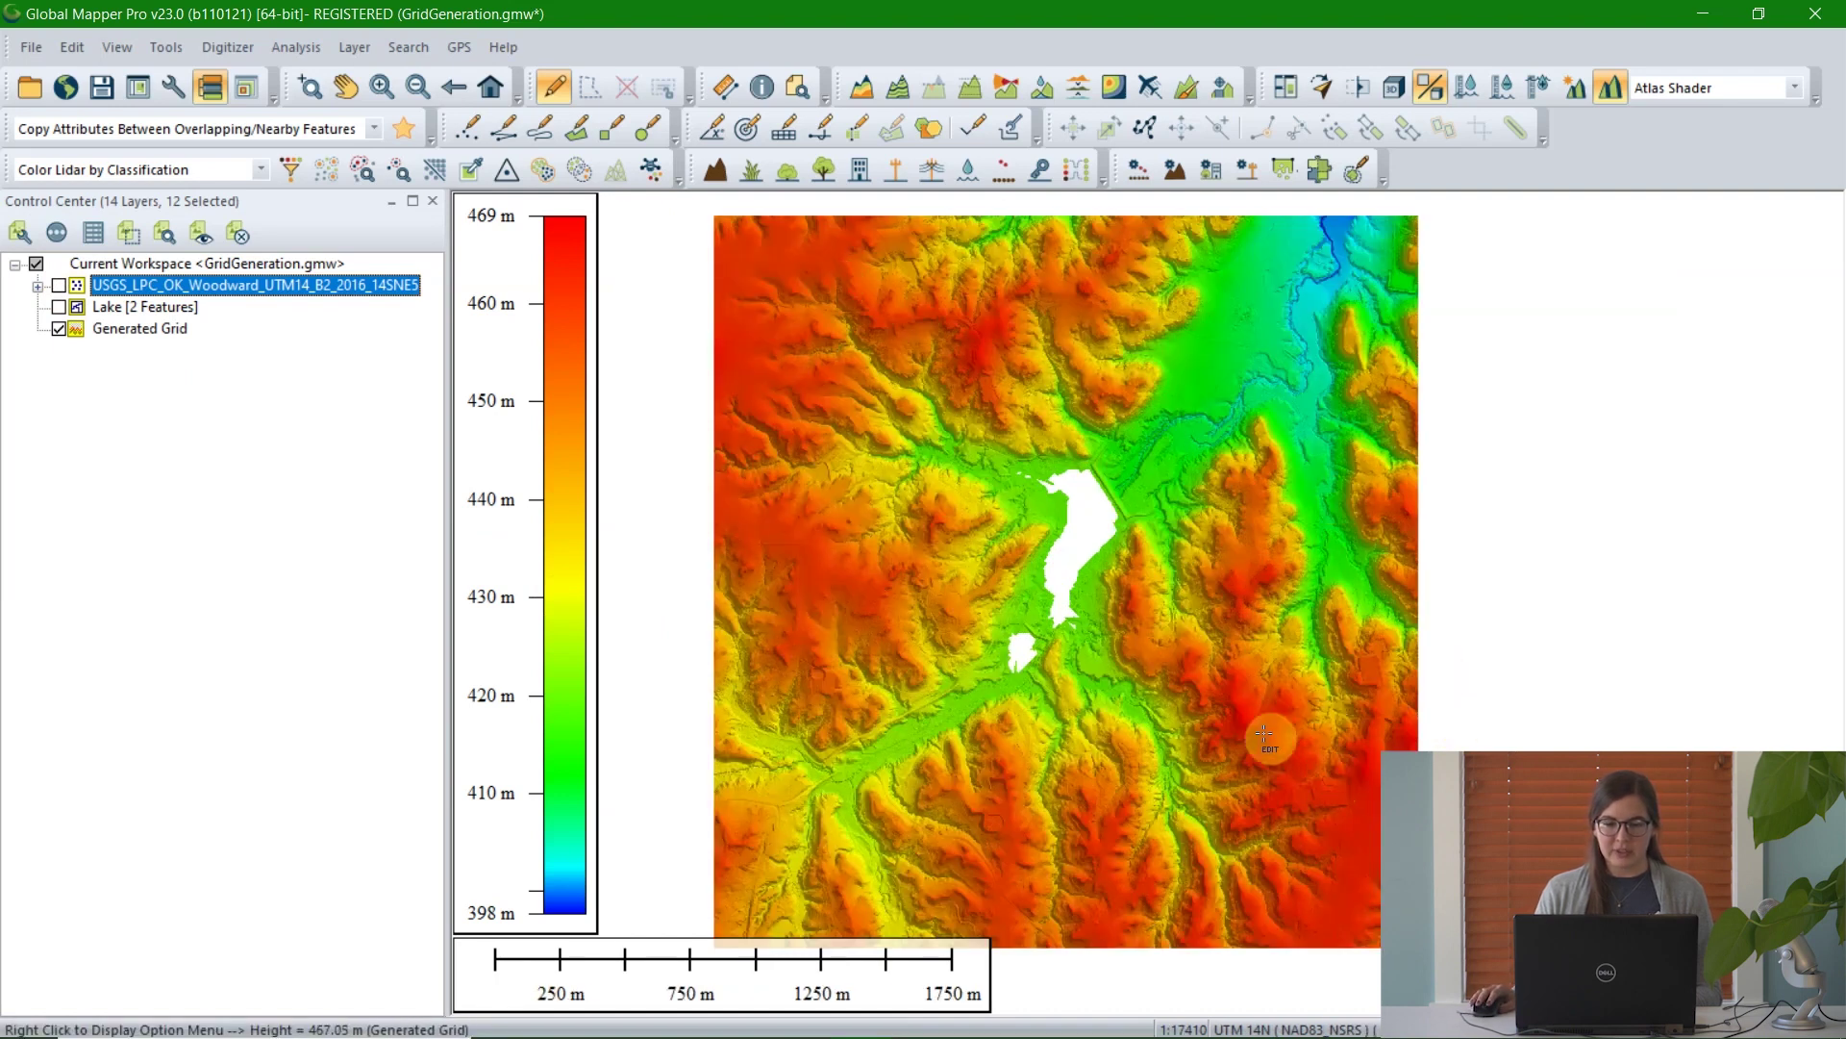
pyautogui.scroll(1, 1072, 542)
pyautogui.scroll(1, 1072, 541)
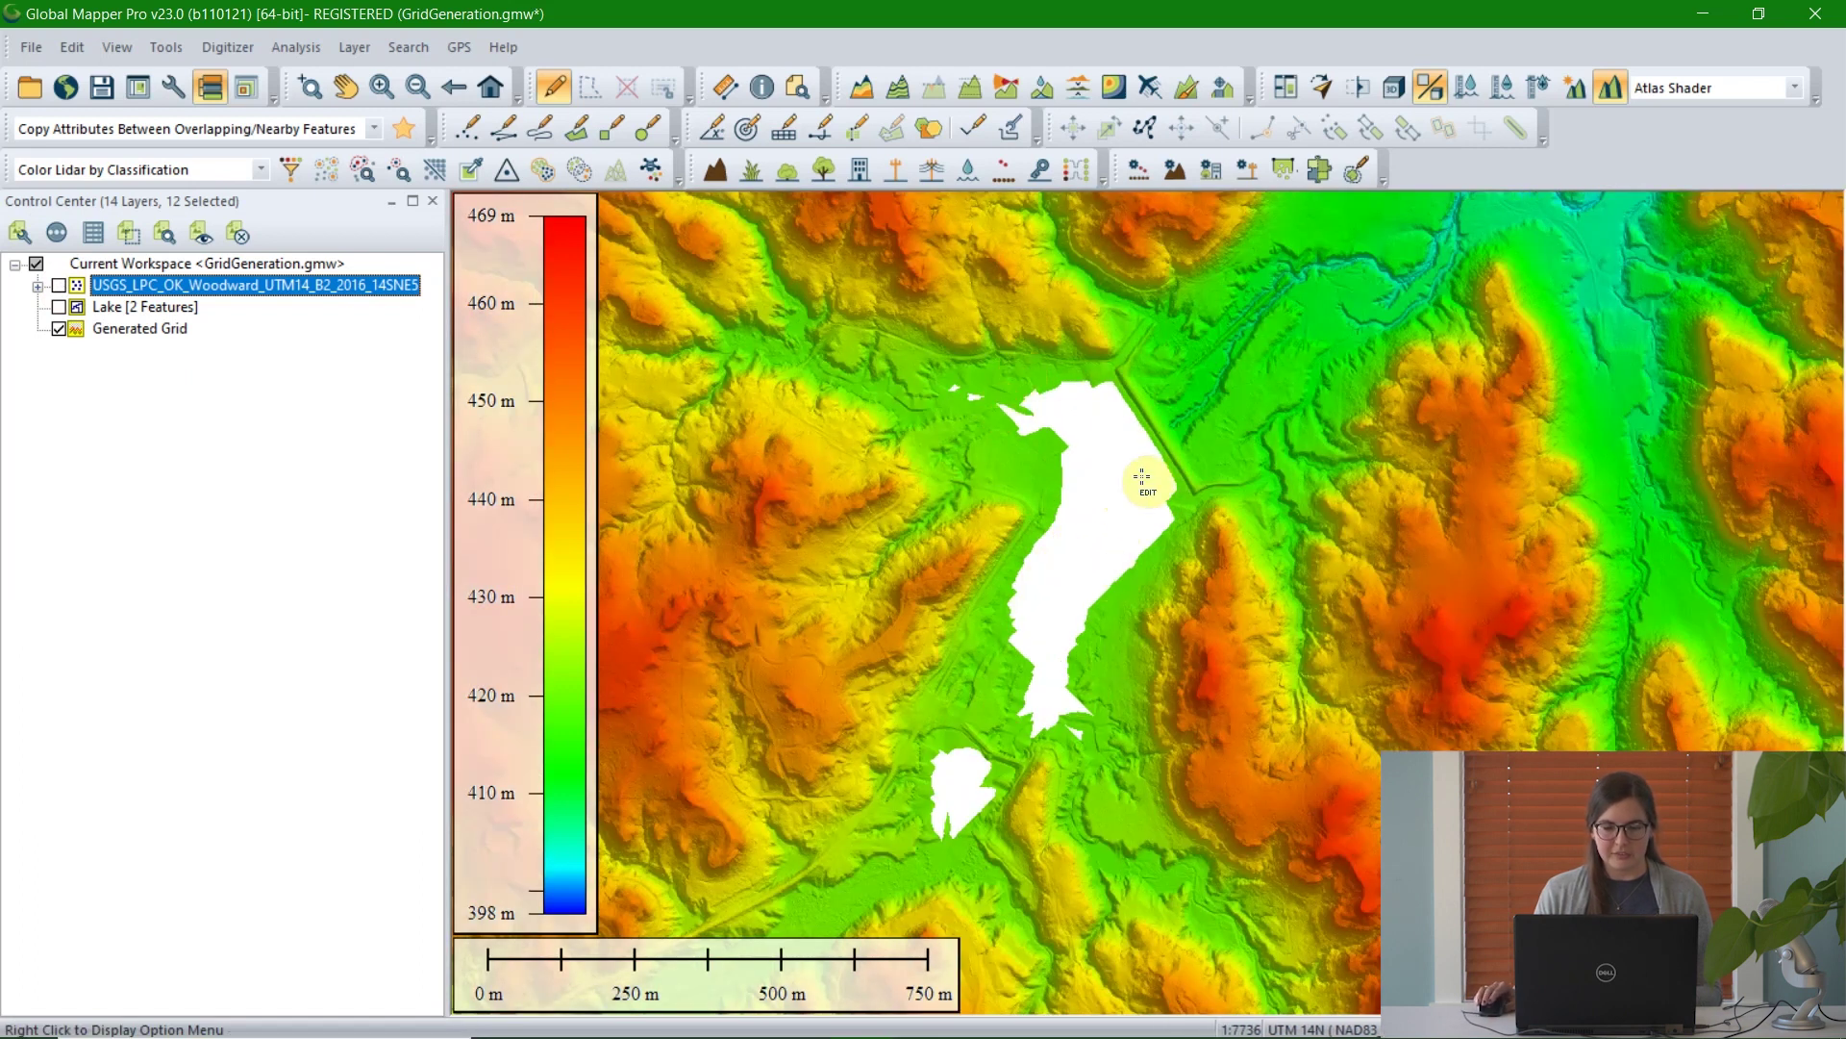
pyautogui.click(1114, 410)
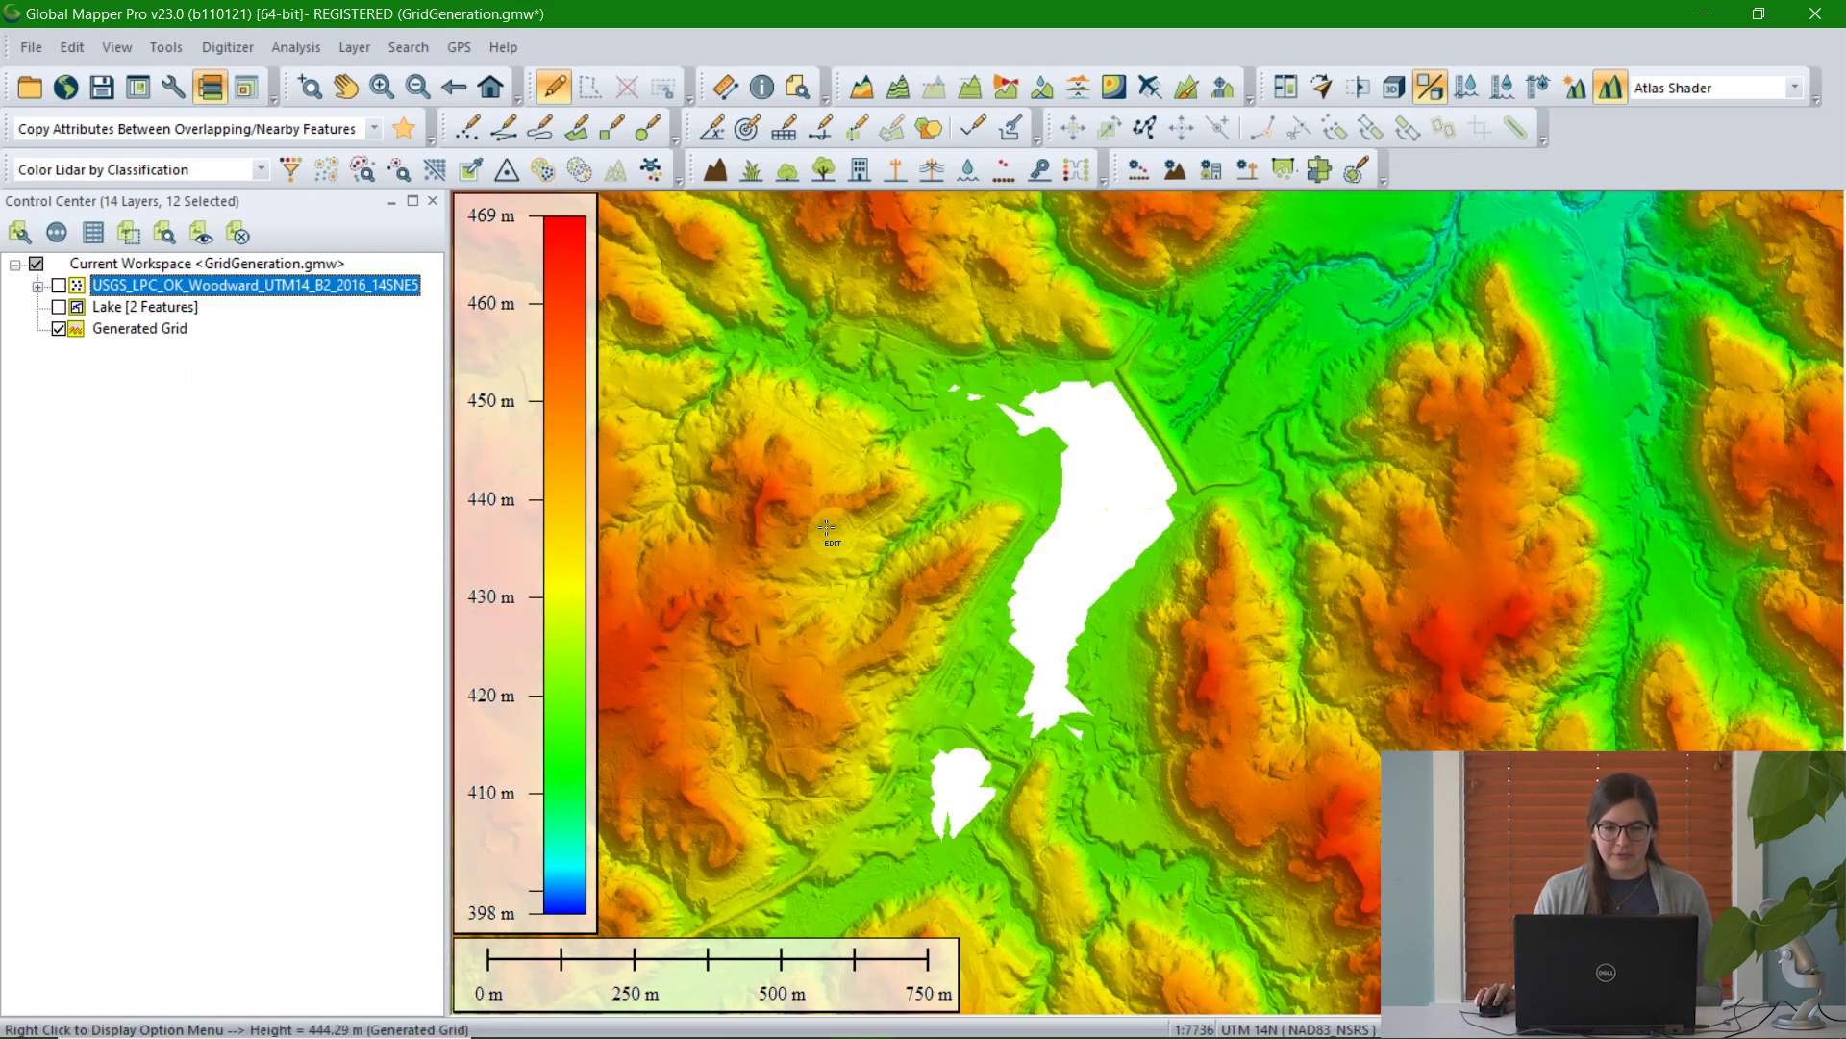
pyautogui.moveTo(826, 527); pyautogui.dragTo(916, 519)
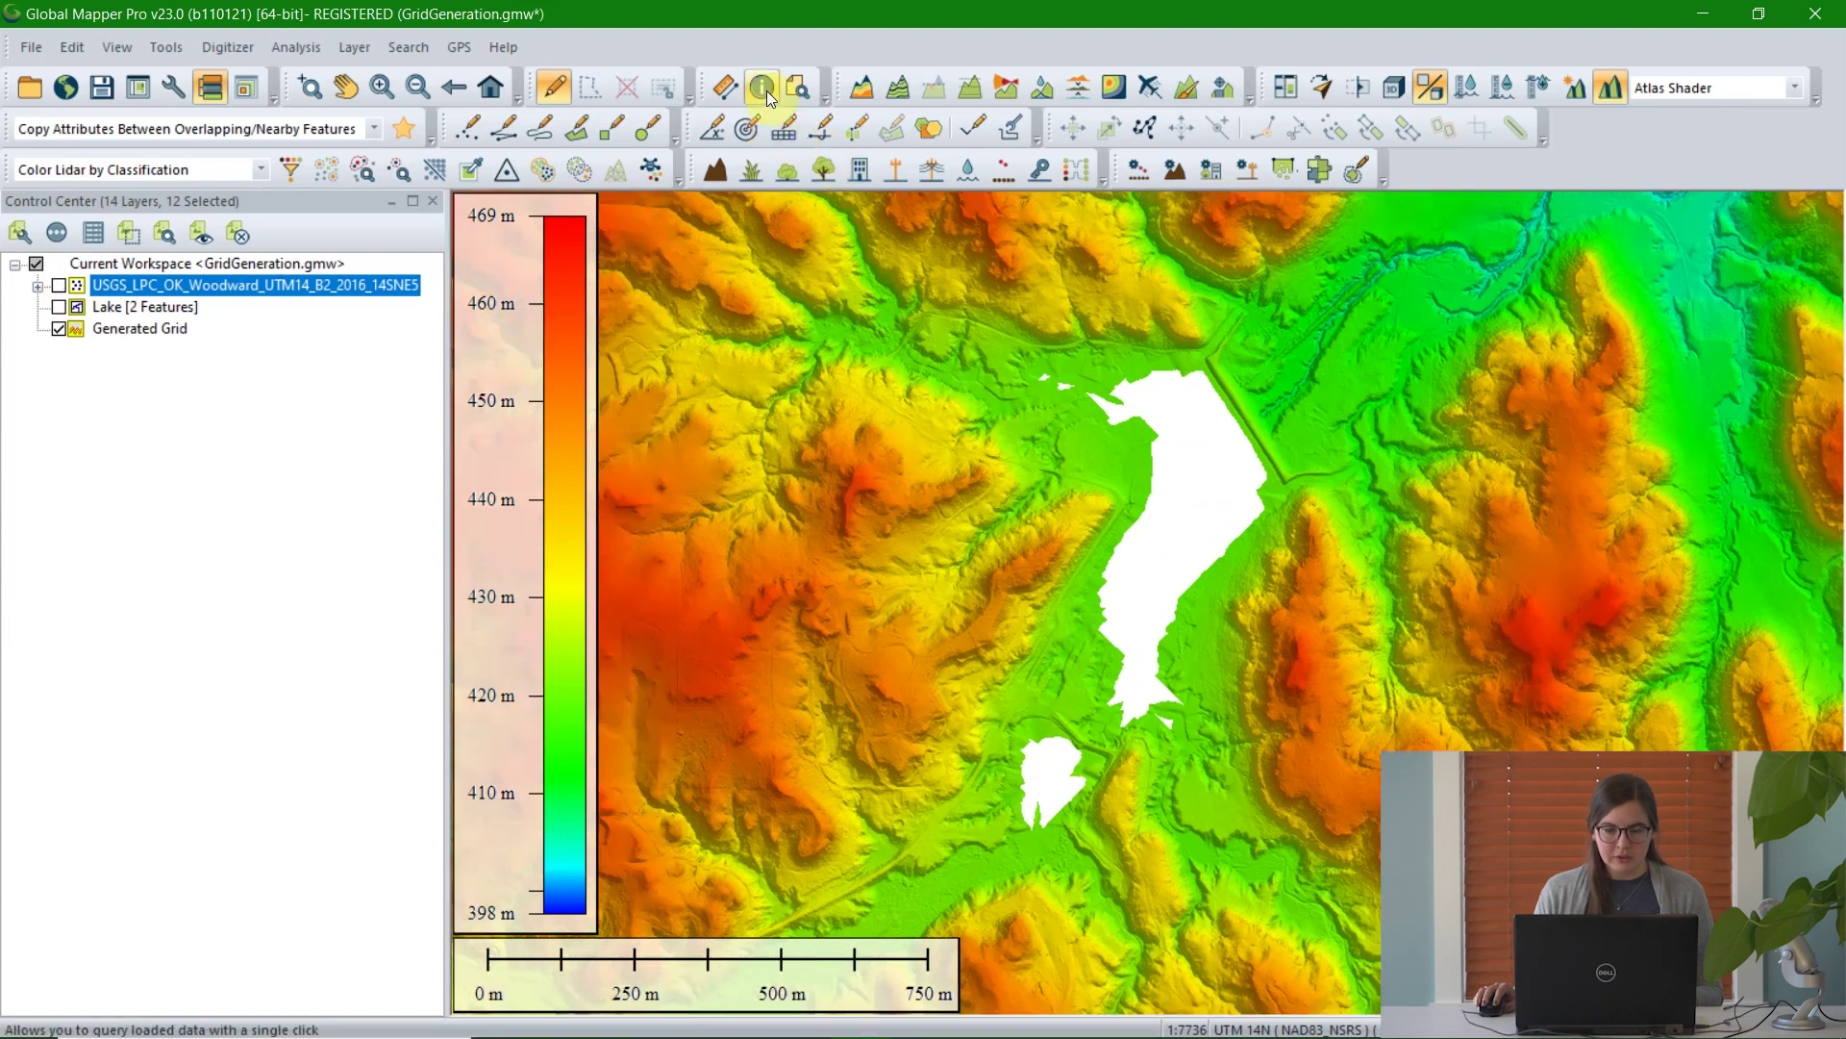
pyautogui.click(760, 90)
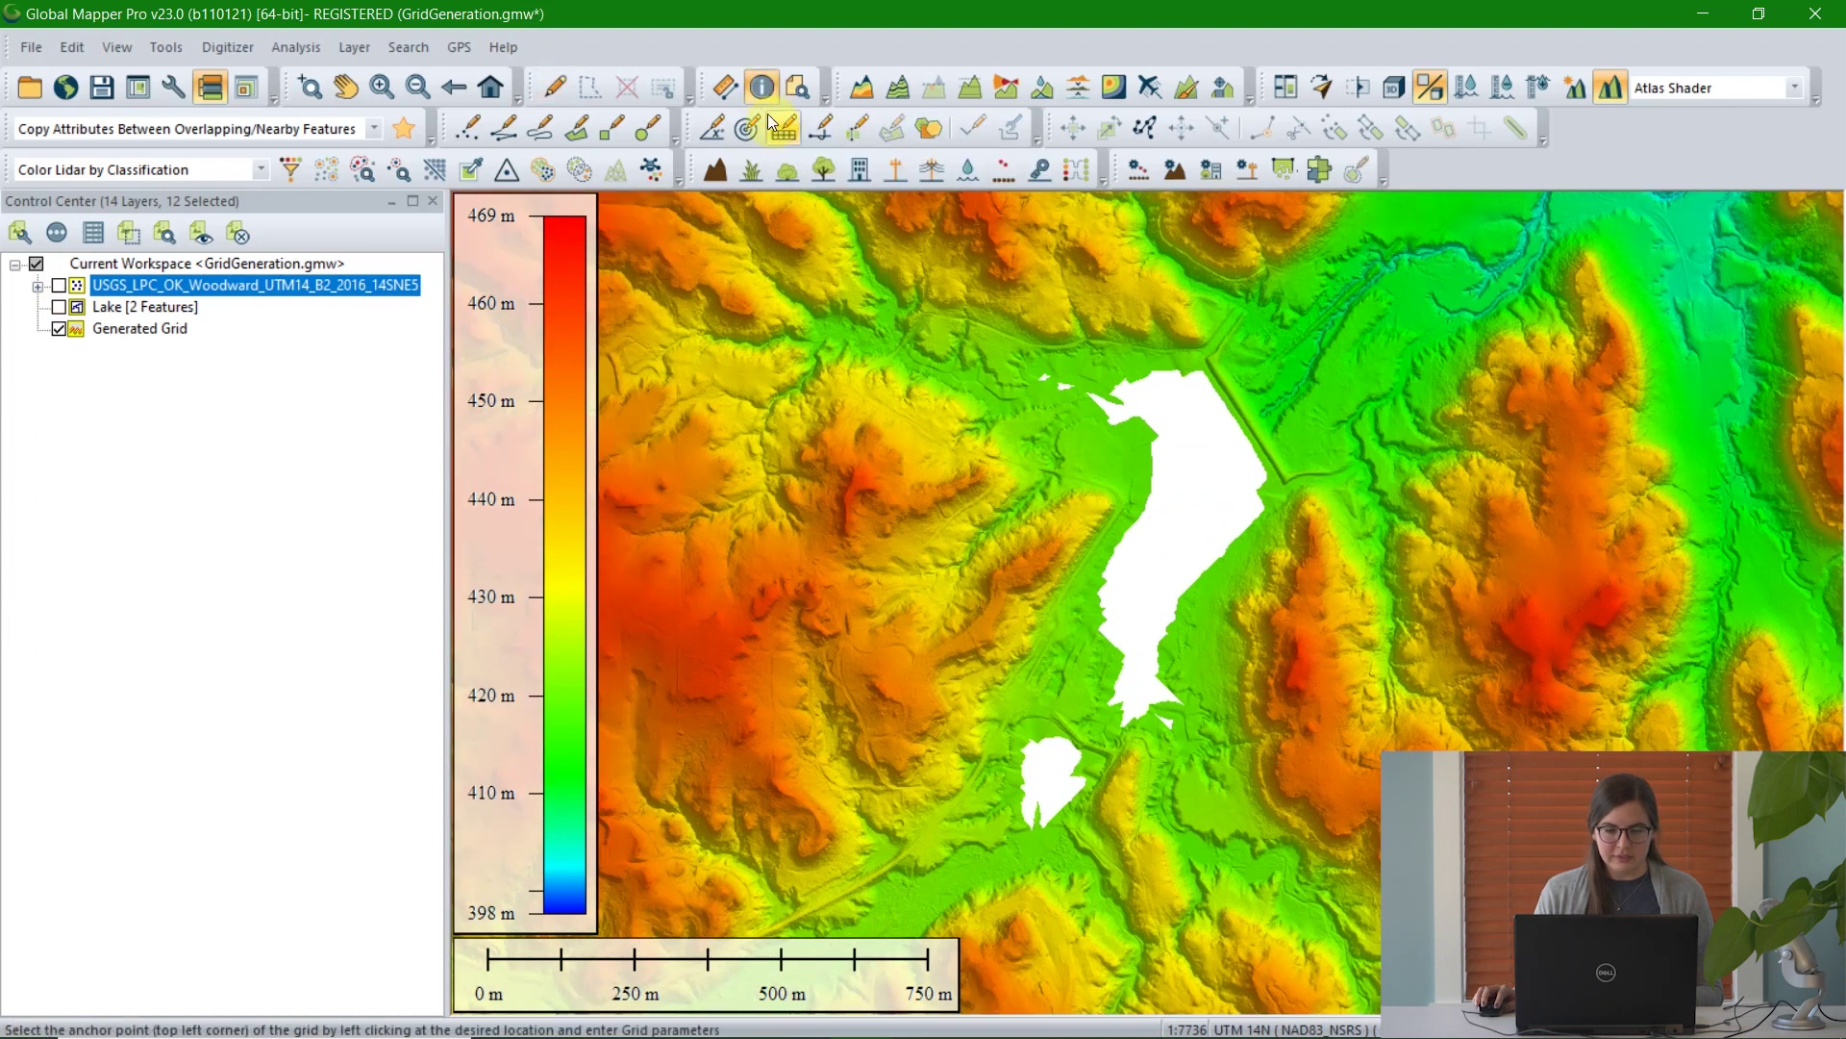
pyautogui.scroll(5, 887, 488)
pyautogui.click(897, 506)
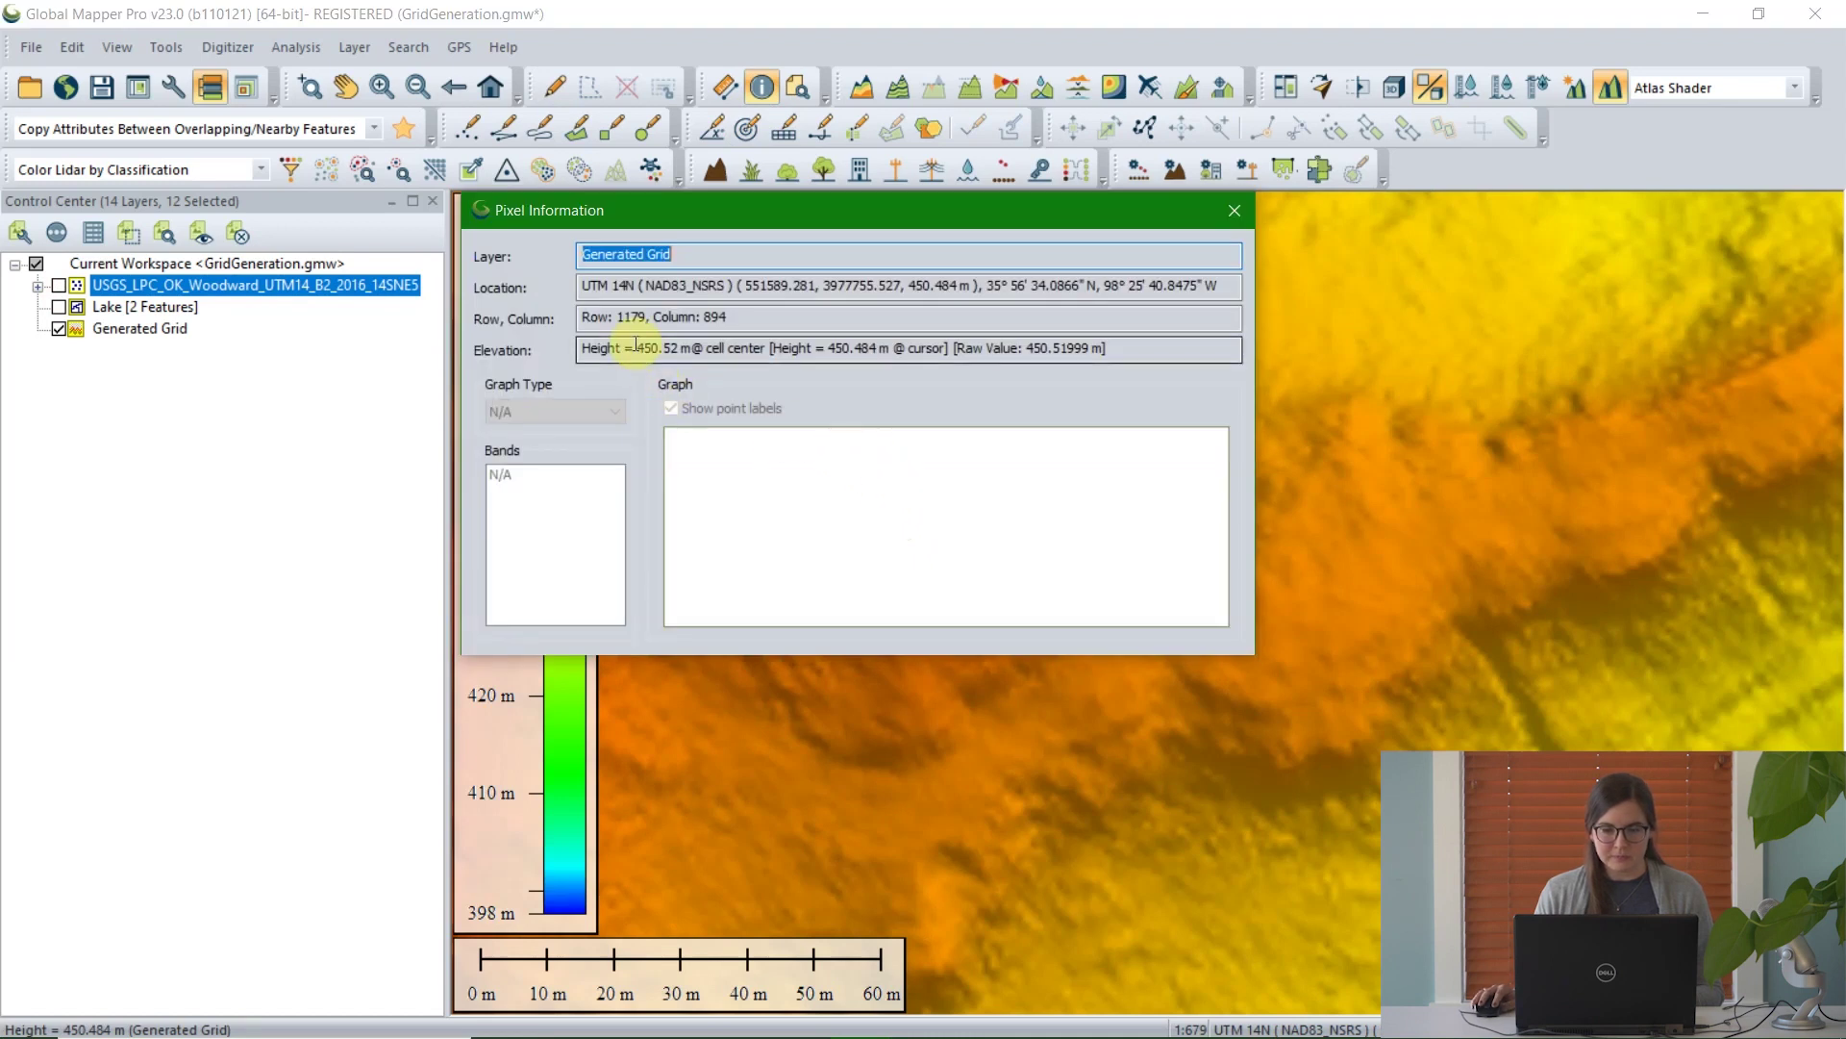
pyautogui.moveTo(636, 344); pyautogui.dragTo(702, 351)
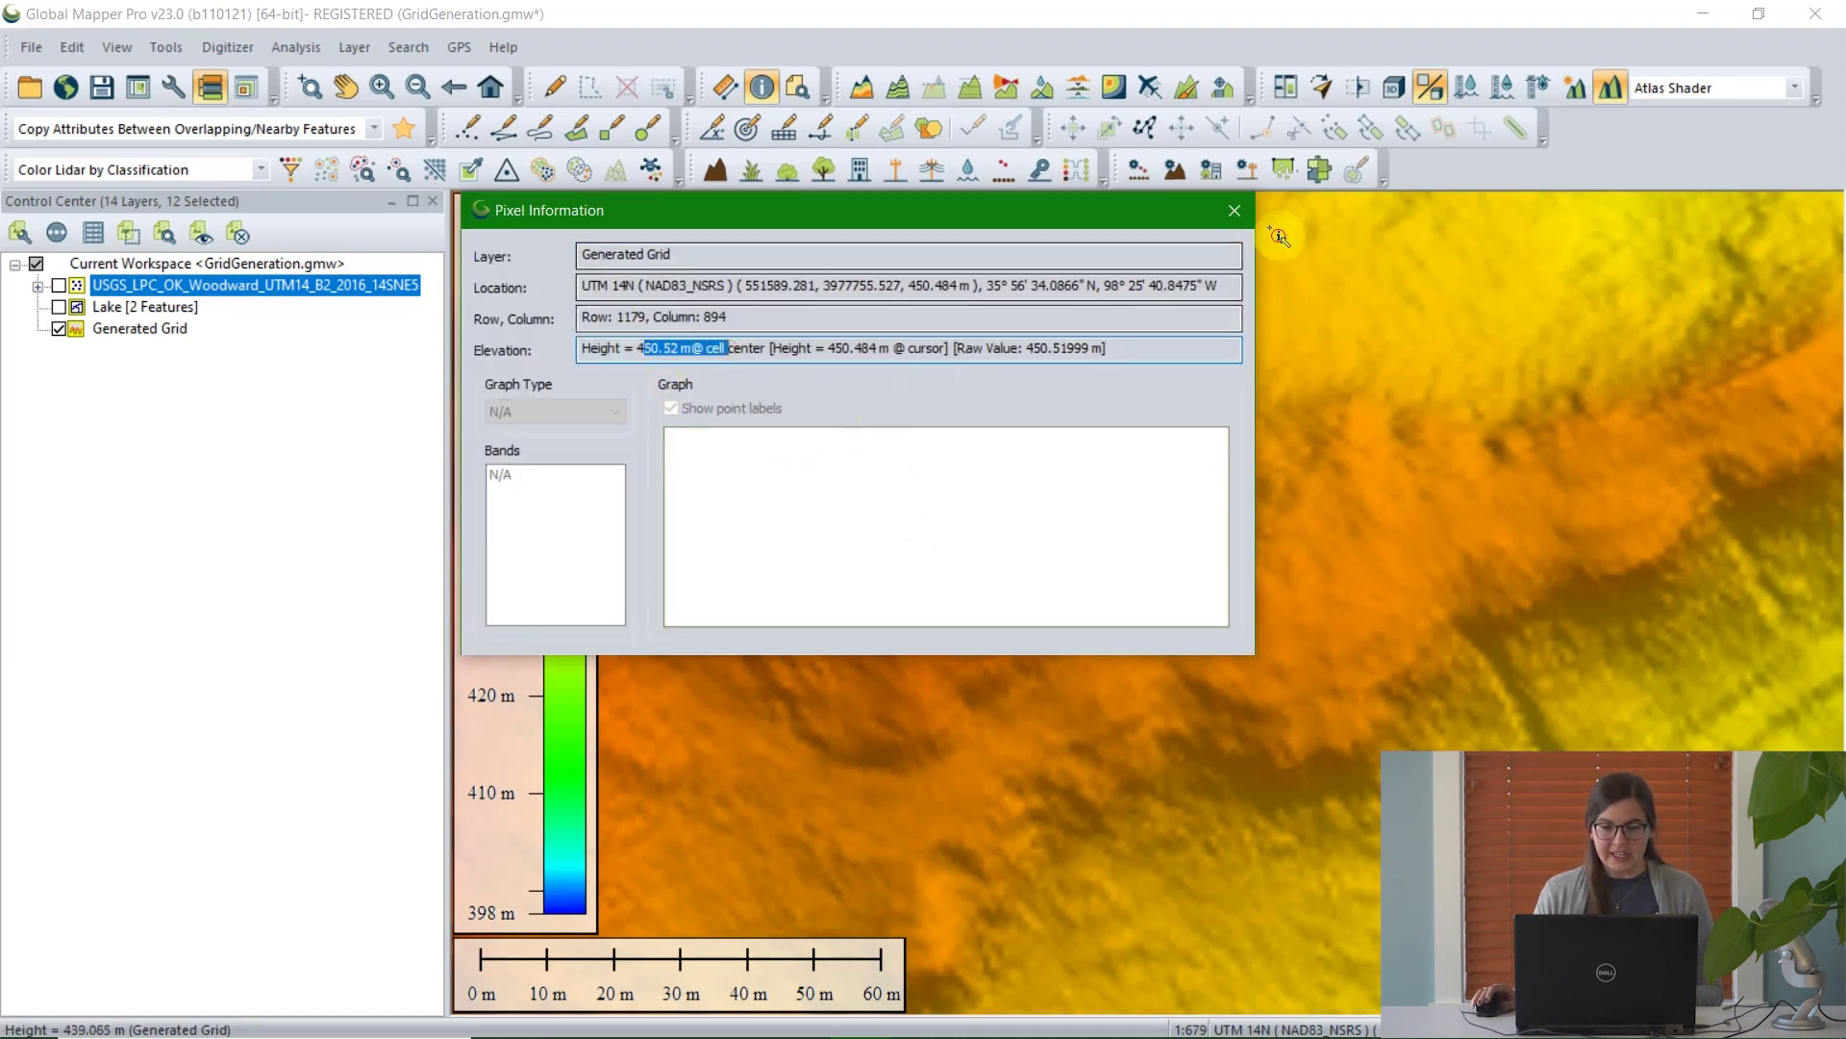
pyautogui.press('Escape')
pyautogui.scroll(-3, 1277, 548)
pyautogui.scroll(-3, 1277, 548)
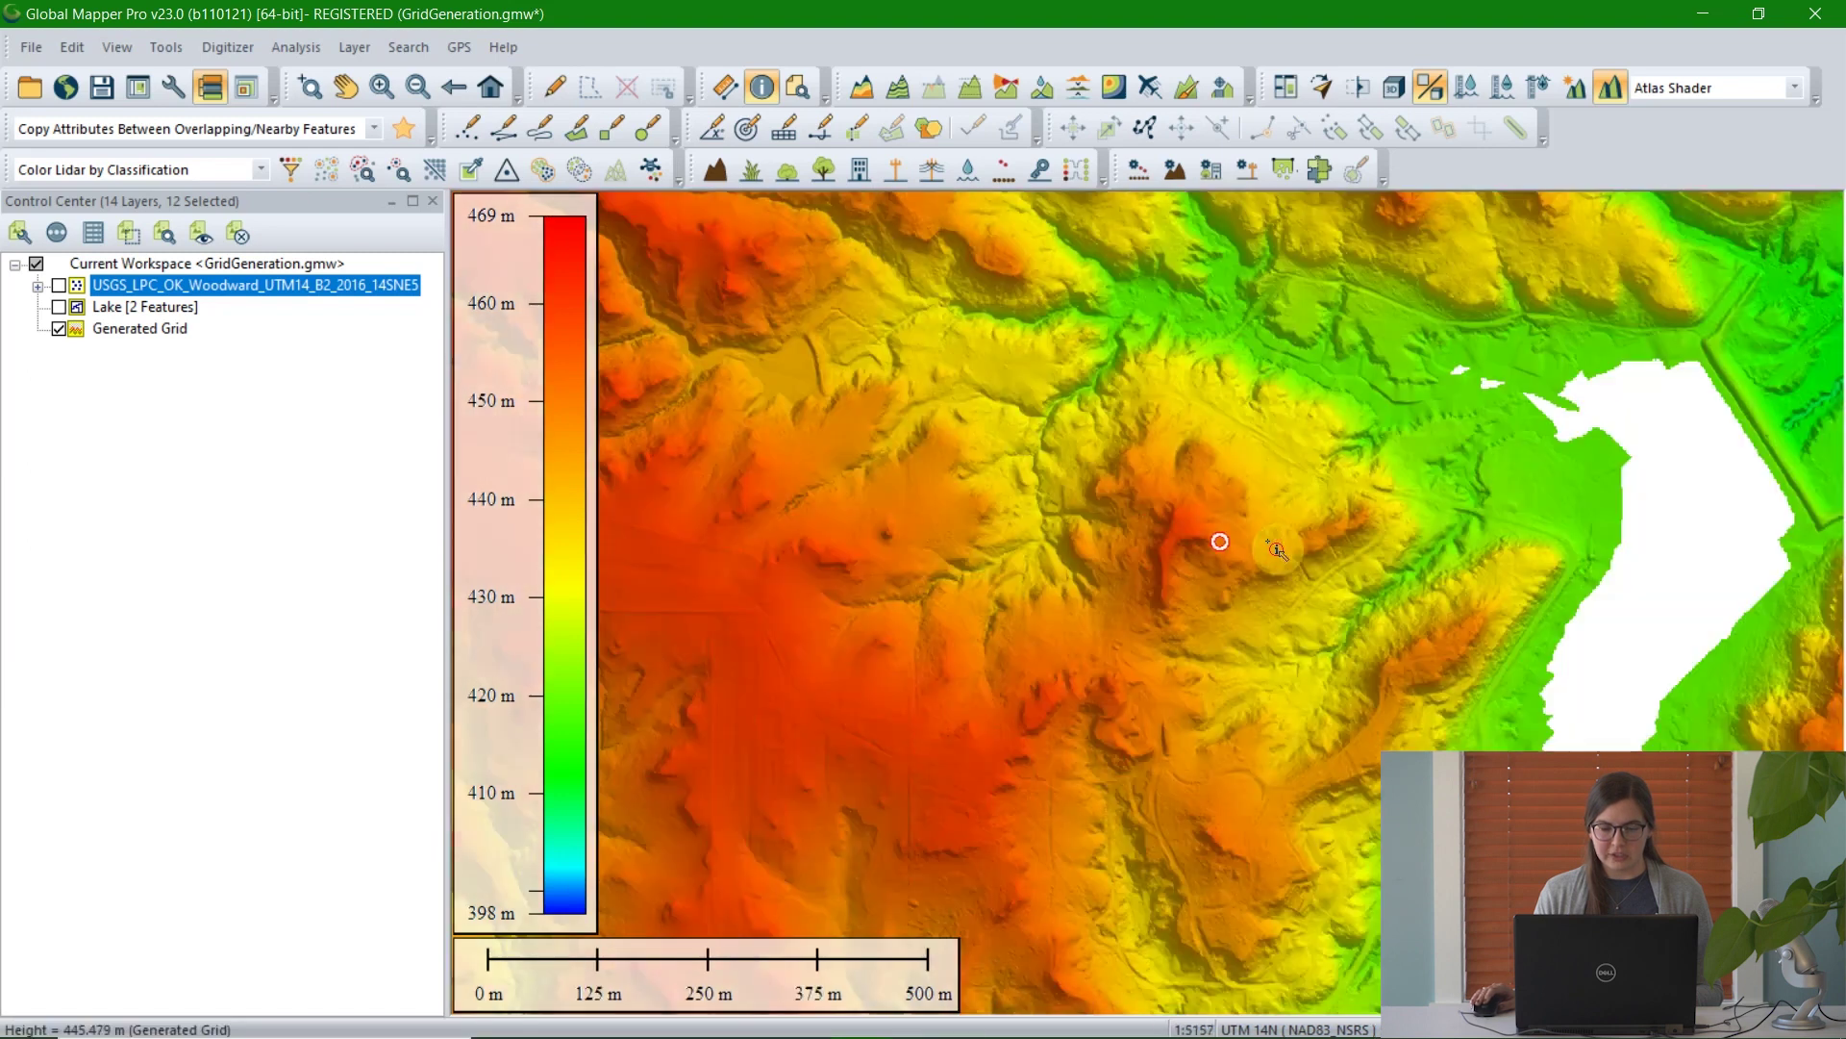
pyautogui.scroll(-1, 1407, 532)
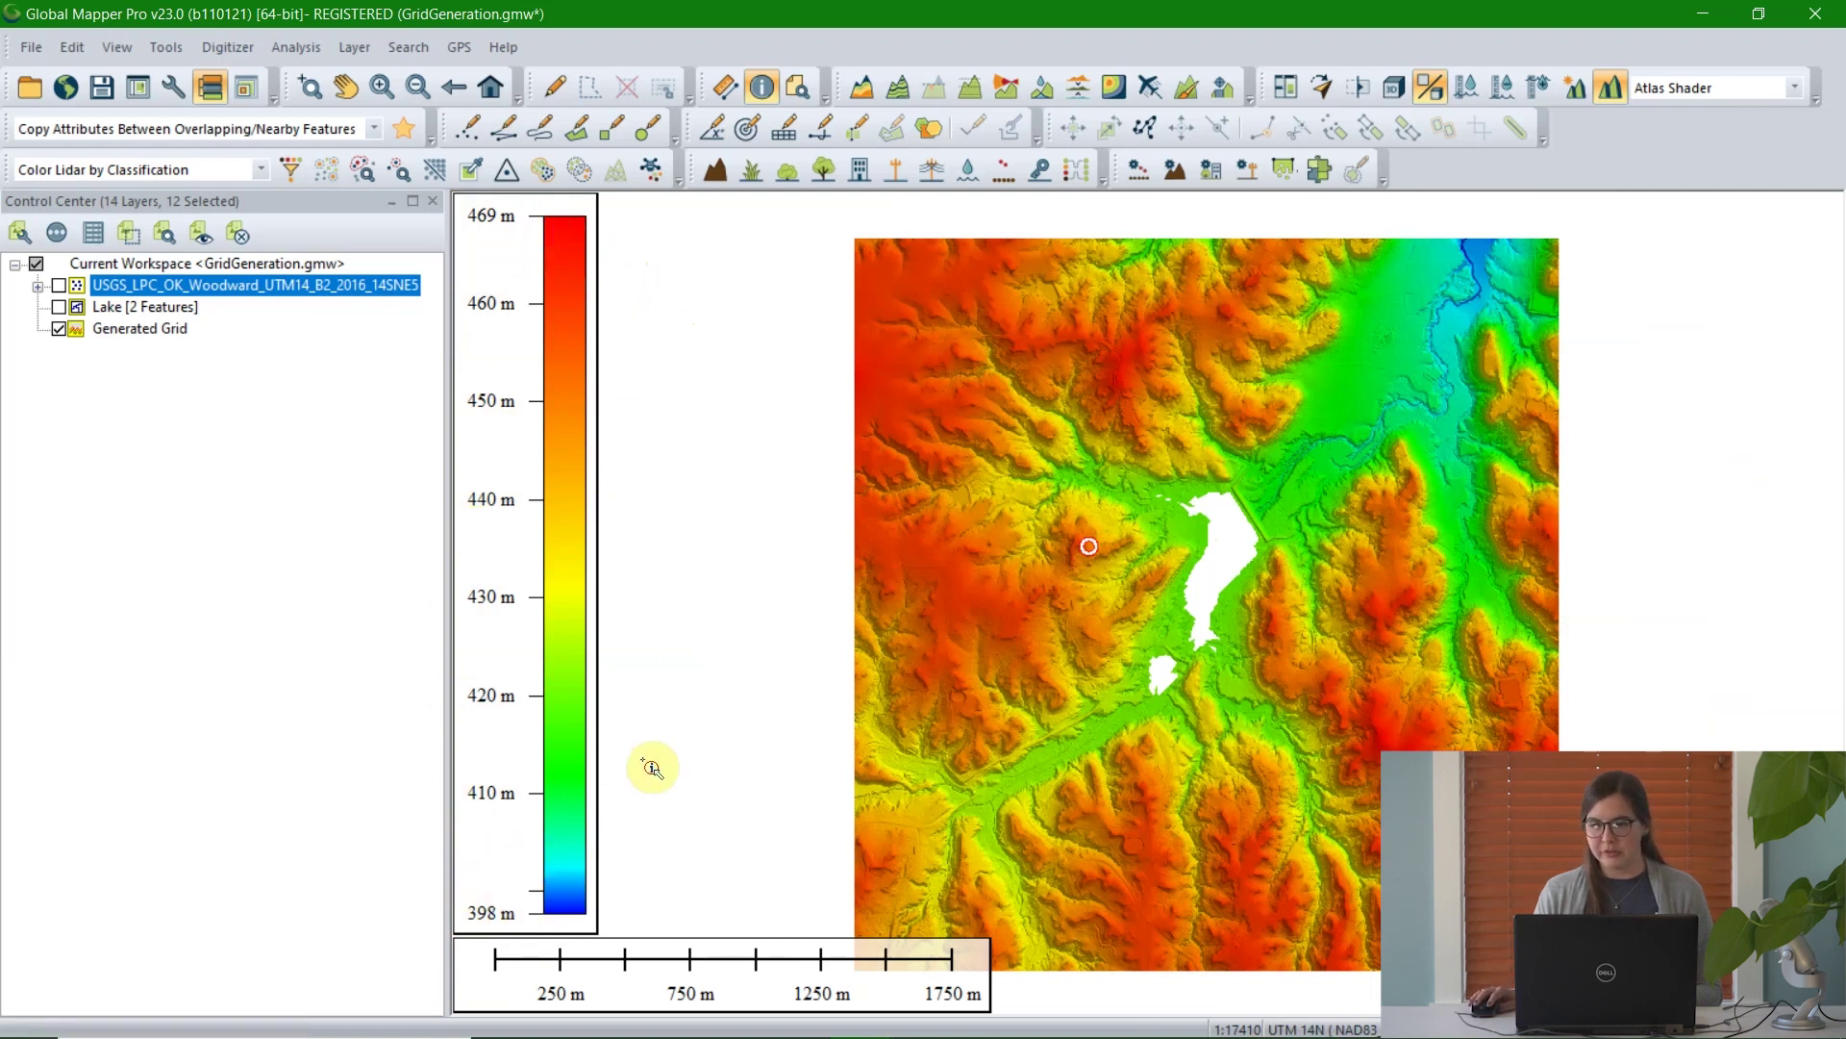
# Apply the Slope Shader and query a spot showing 443.14 m at 23.88° slope.
pyautogui.click(1795, 88)
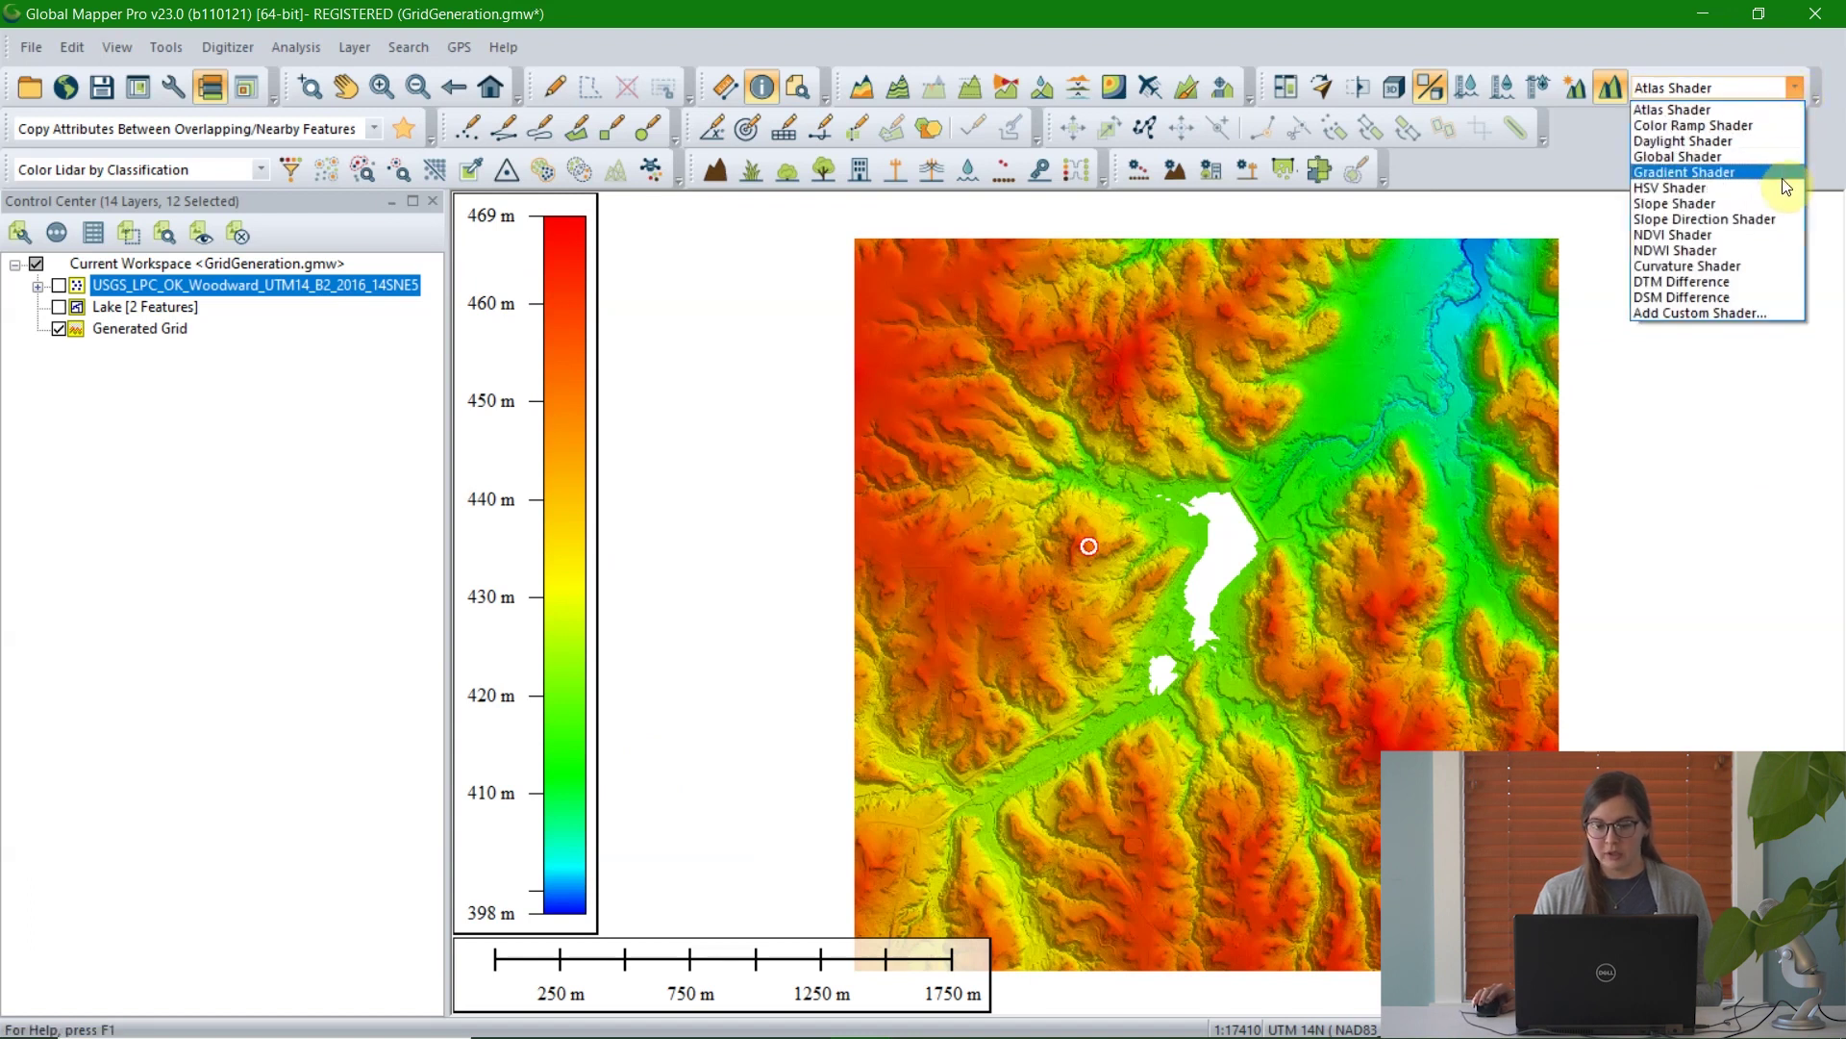
pyautogui.click(1779, 202)
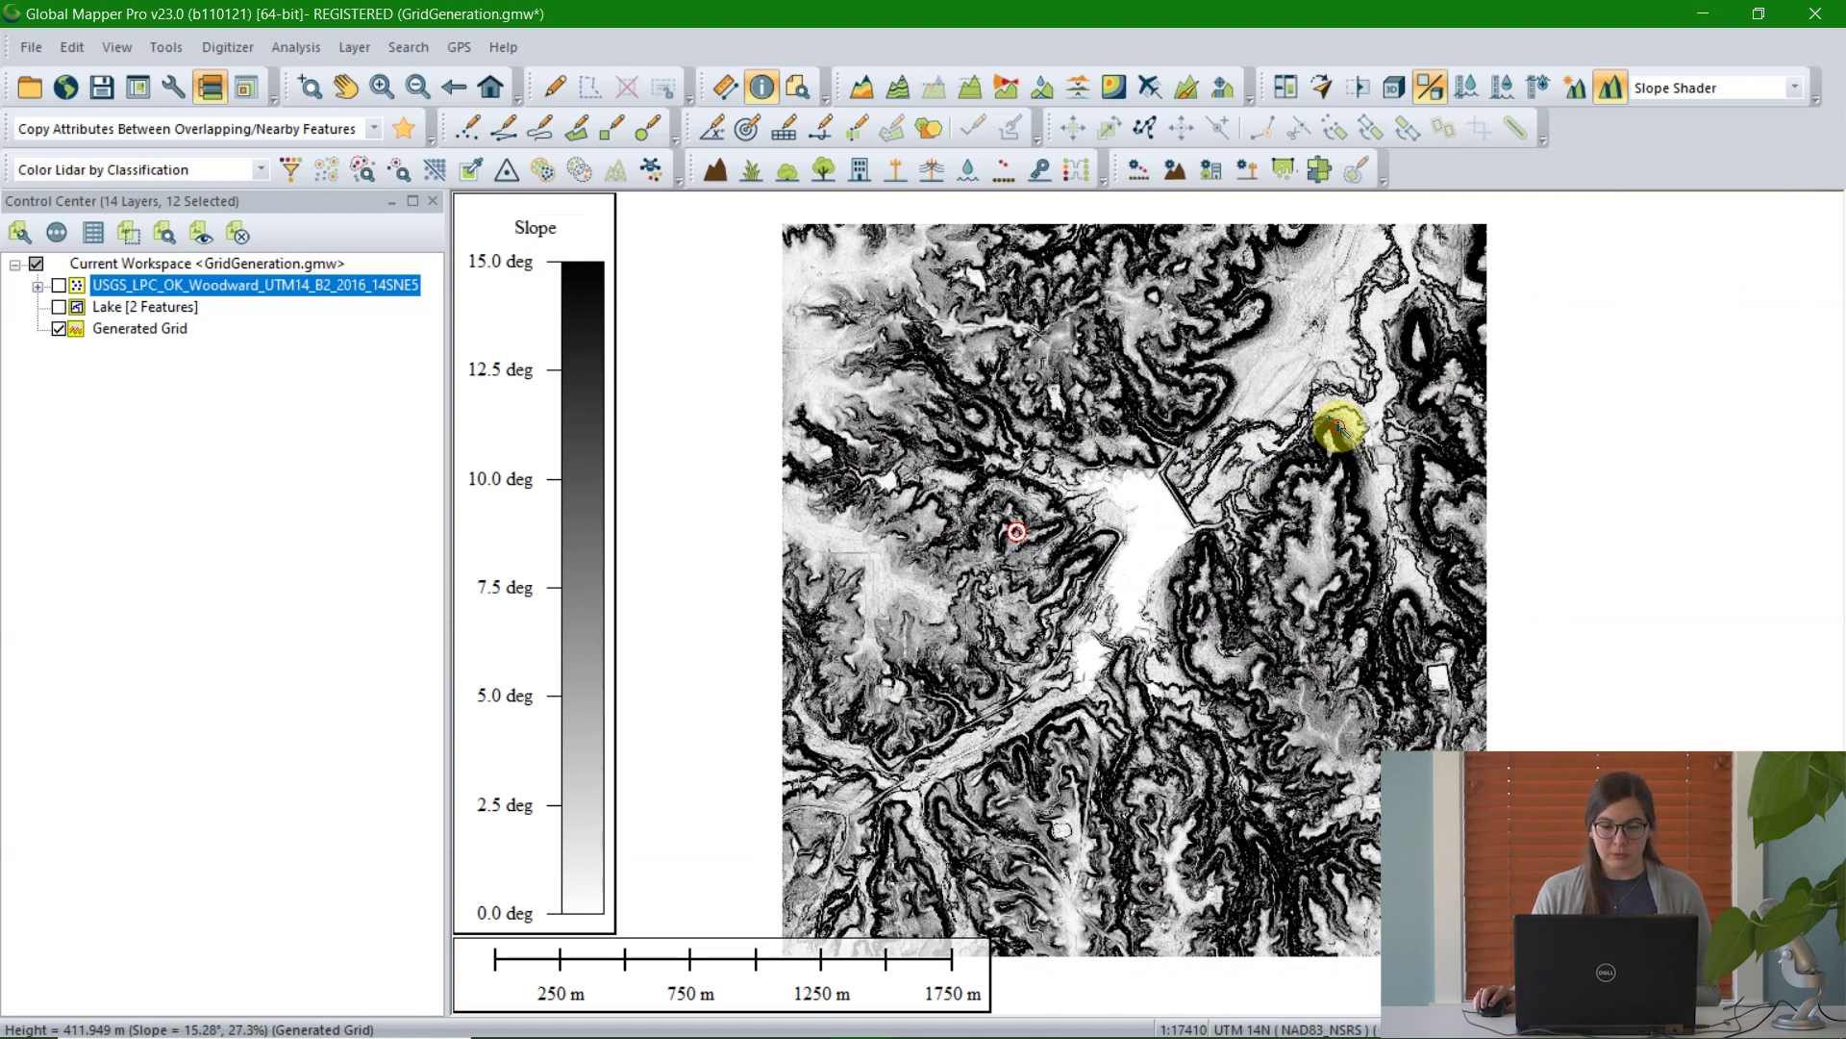
pyautogui.scroll(3, 948, 553)
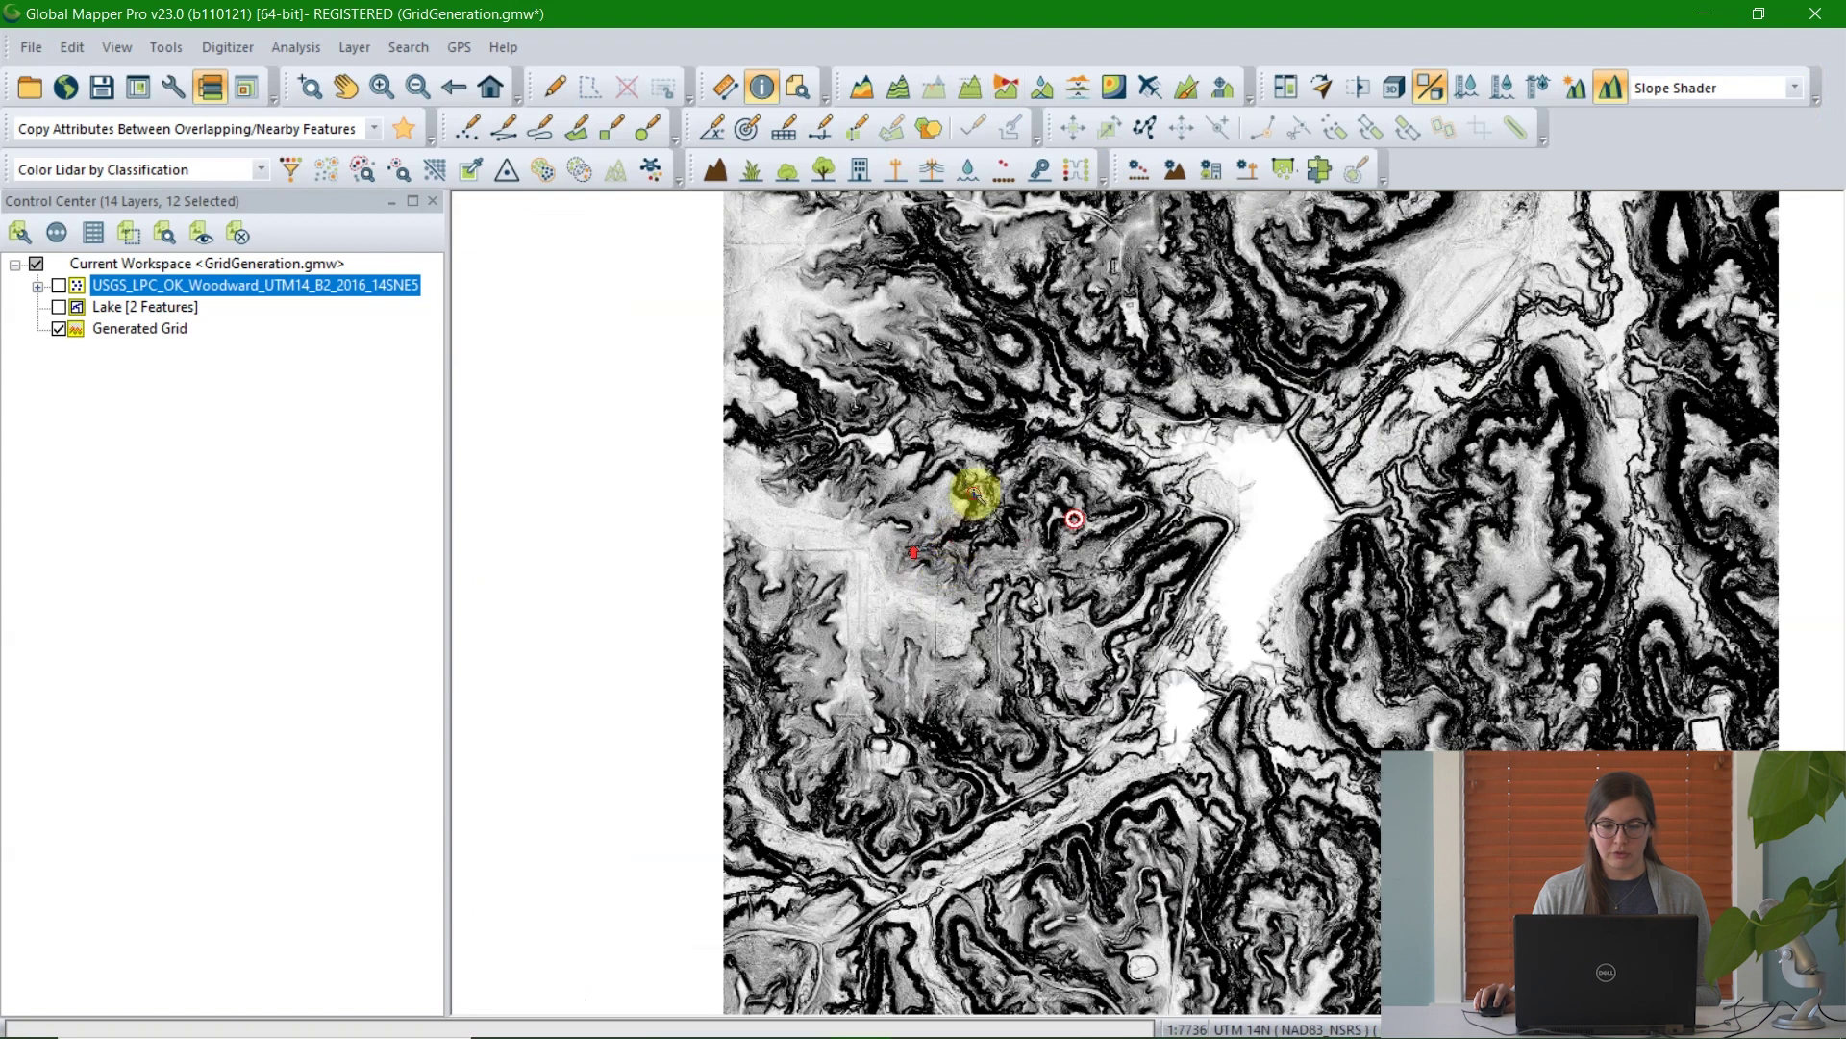
pyautogui.scroll(2, 990, 525)
pyautogui.click(991, 528)
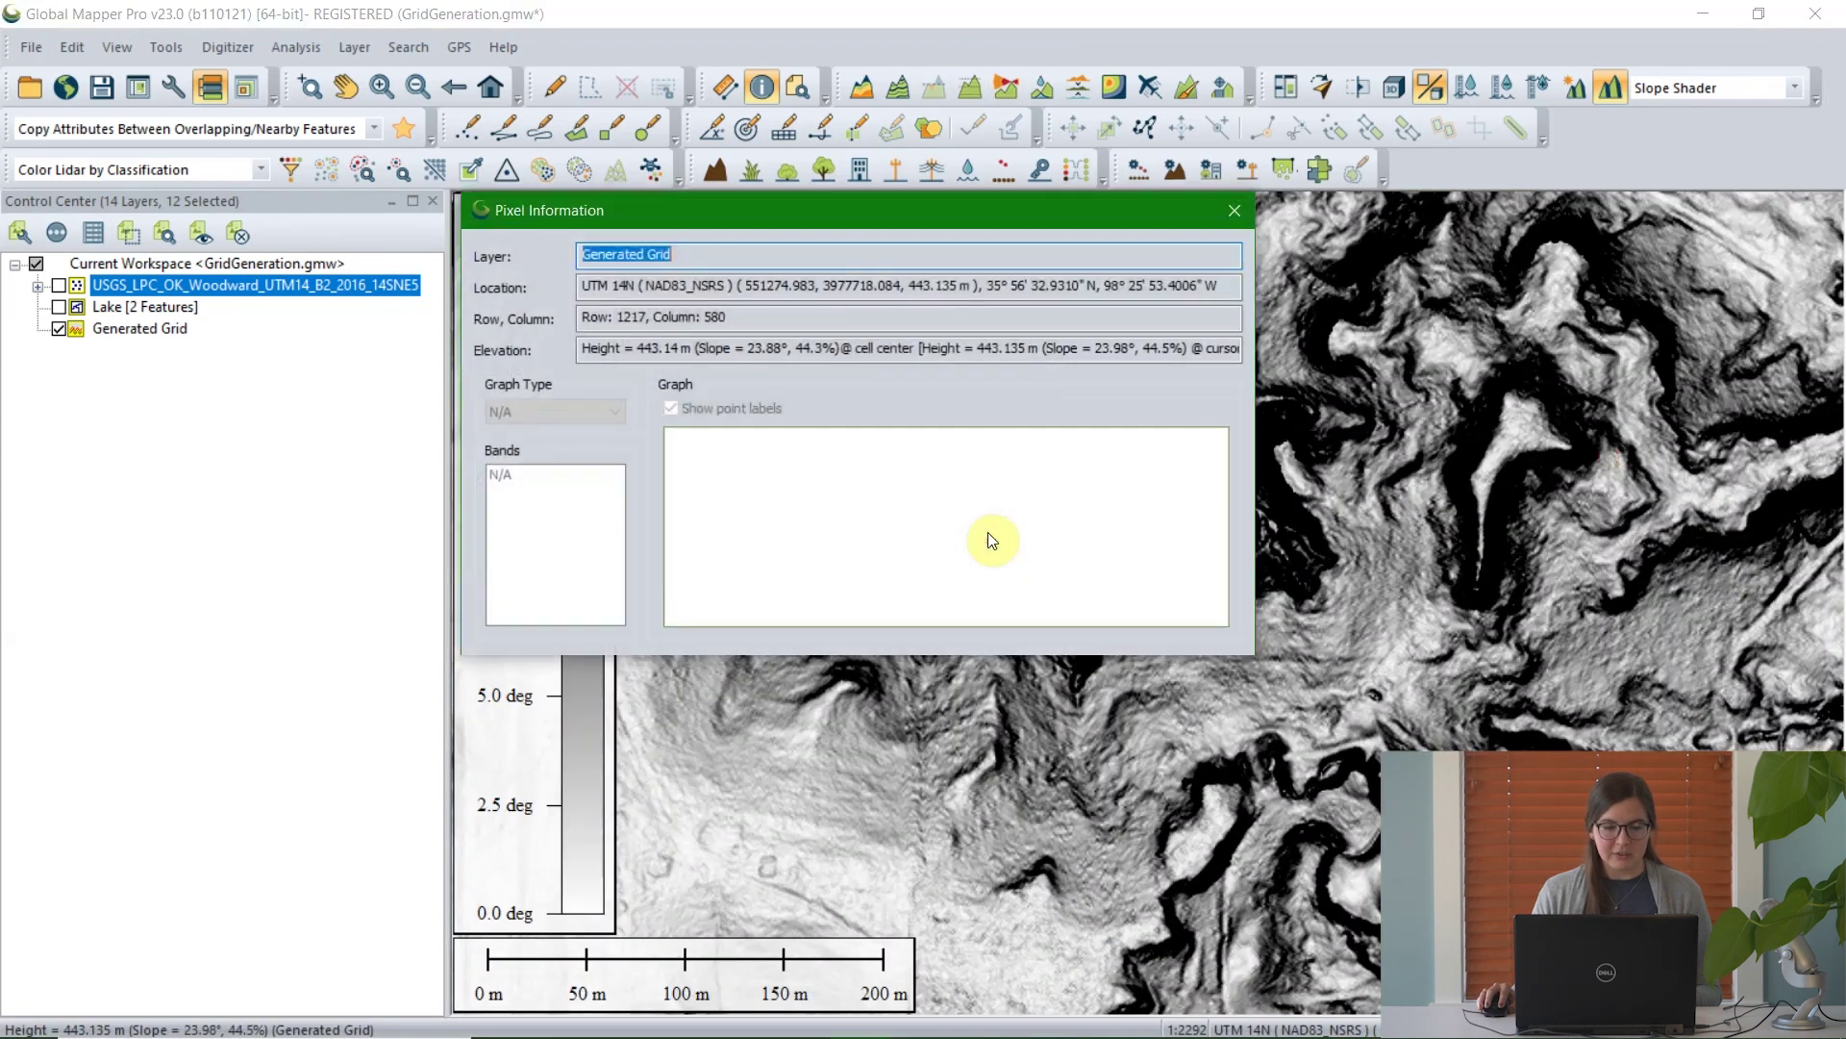